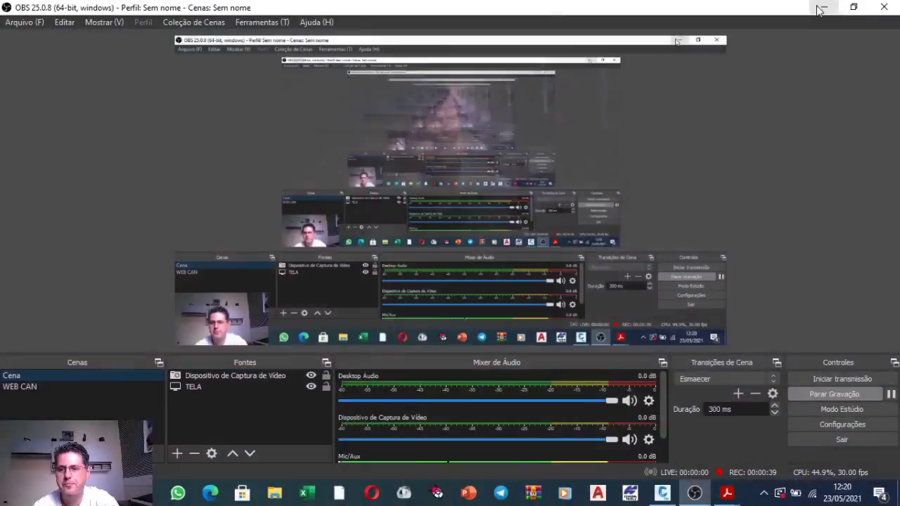
Step: Bring the PLOTAGEM.dwg window forward and zoom around its cross-section sheets
{"action": "left_click", "coordinate": [821, 8]}
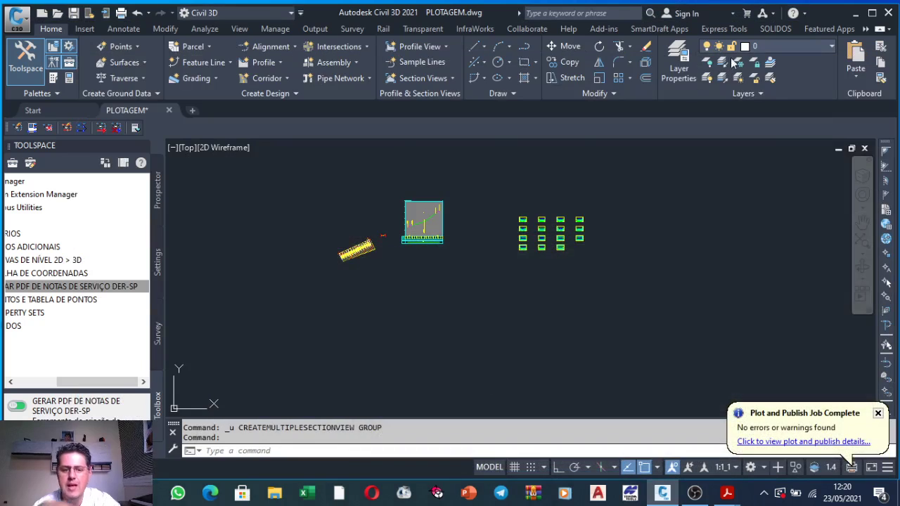
{"action": "scroll", "coordinate": [536, 224], "scroll_direction": "up", "scroll_amount": 3}
{"action": "scroll", "coordinate": [482, 237], "scroll_direction": "up", "scroll_amount": 3}
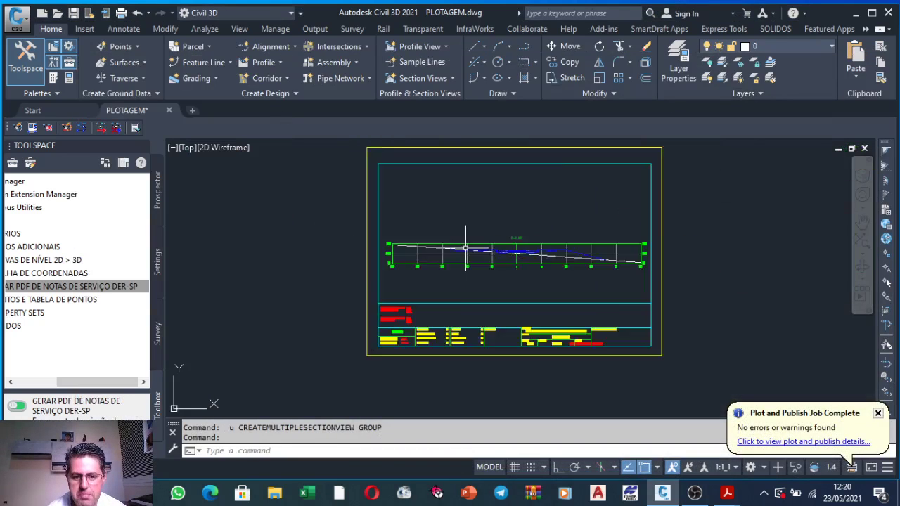
{"action": "scroll", "coordinate": [422, 253], "scroll_direction": "up", "scroll_amount": 2}
{"action": "scroll", "coordinate": [428, 247], "scroll_direction": "down", "scroll_amount": 5}
{"action": "scroll", "coordinate": [427, 248], "scroll_direction": "up", "scroll_amount": 4}
{"action": "scroll", "coordinate": [421, 251], "scroll_direction": "down", "scroll_amount": 6}
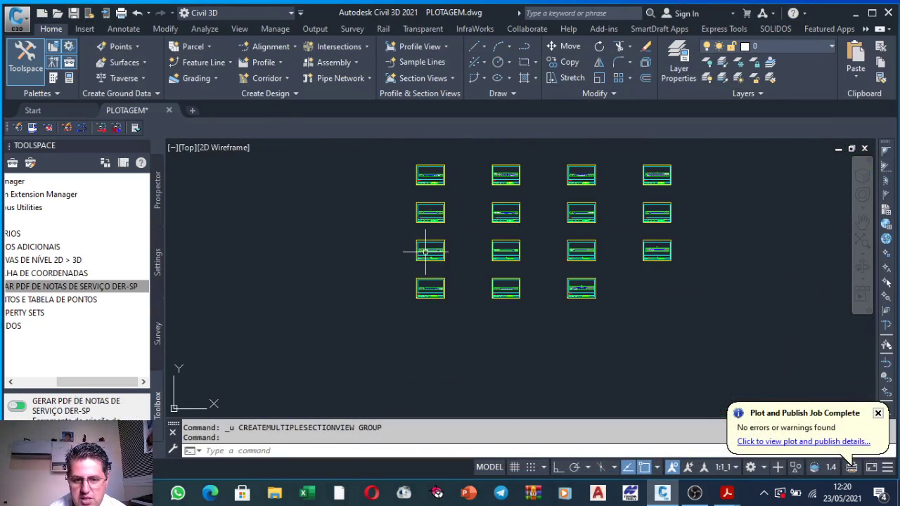
{"action": "scroll", "coordinate": [491, 237], "scroll_direction": "up", "scroll_amount": 3}
{"action": "scroll", "coordinate": [527, 190], "scroll_direction": "up", "scroll_amount": 4}
{"action": "scroll", "coordinate": [528, 203], "scroll_direction": "down", "scroll_amount": 4}
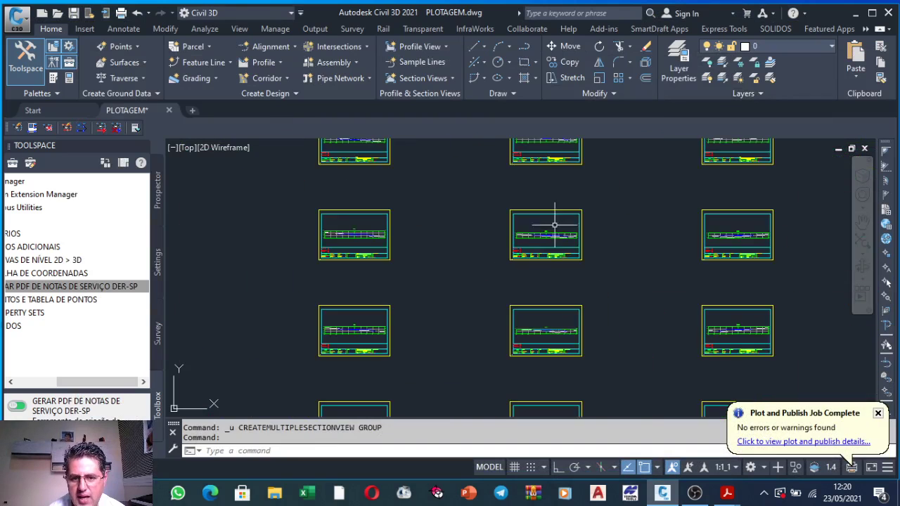
{"action": "scroll", "coordinate": [538, 232], "scroll_direction": "up", "scroll_amount": 4}
{"action": "scroll", "coordinate": [544, 244], "scroll_direction": "up", "scroll_amount": 2}
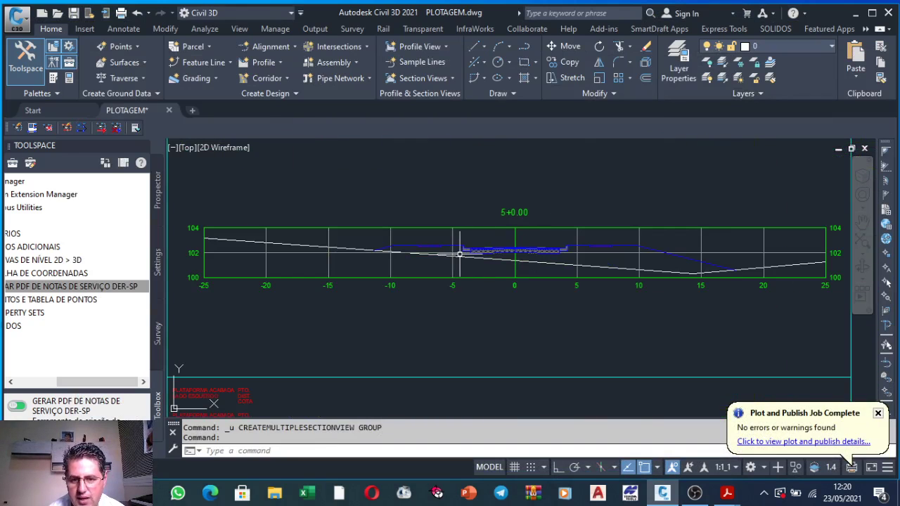
{"action": "scroll", "coordinate": [464, 235], "scroll_direction": "down", "scroll_amount": 3}
{"action": "scroll", "coordinate": [497, 242], "scroll_direction": "down", "scroll_amount": 2}
{"action": "scroll", "coordinate": [415, 198], "scroll_direction": "up", "scroll_amount": 2}
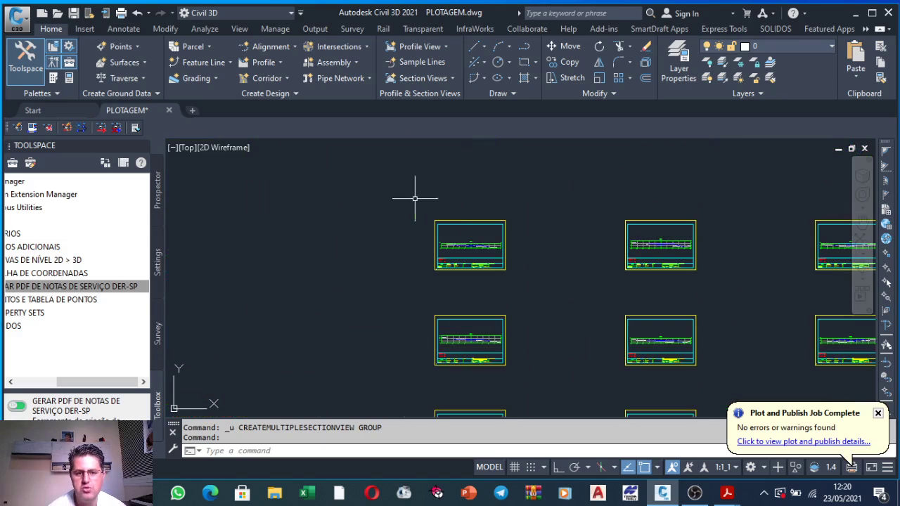
{"action": "scroll", "coordinate": [477, 250], "scroll_direction": "up", "scroll_amount": 5}
Step: Select the GERAR PDF DE NOTAS DE SERVIÇO DER-SP routine in the Toolspace Toolbox, then review the sheets
{"action": "left_click", "coordinate": [79, 285]}
{"action": "left_click_drag", "start_coordinate": [79, 390], "coordinate": [39, 385]}
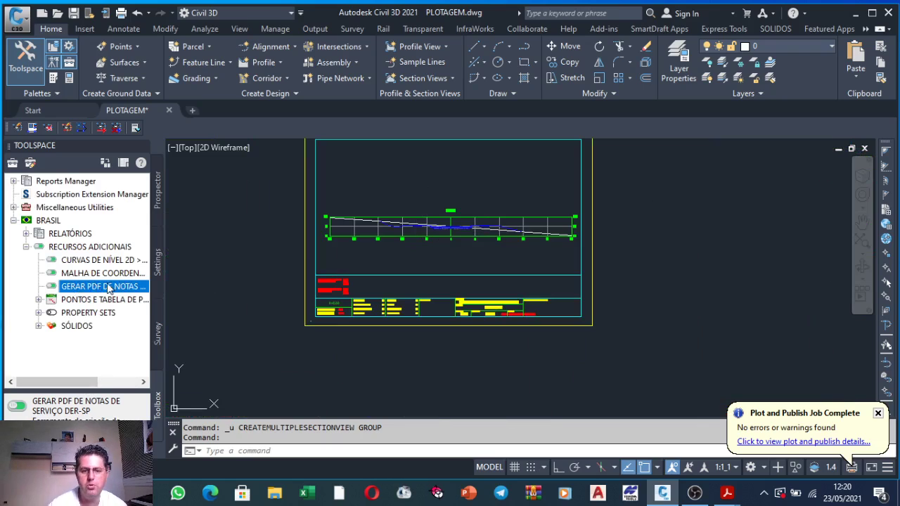
{"action": "scroll", "coordinate": [261, 313], "scroll_direction": "down", "scroll_amount": 5}
{"action": "scroll", "coordinate": [428, 276], "scroll_direction": "down", "scroll_amount": 2}
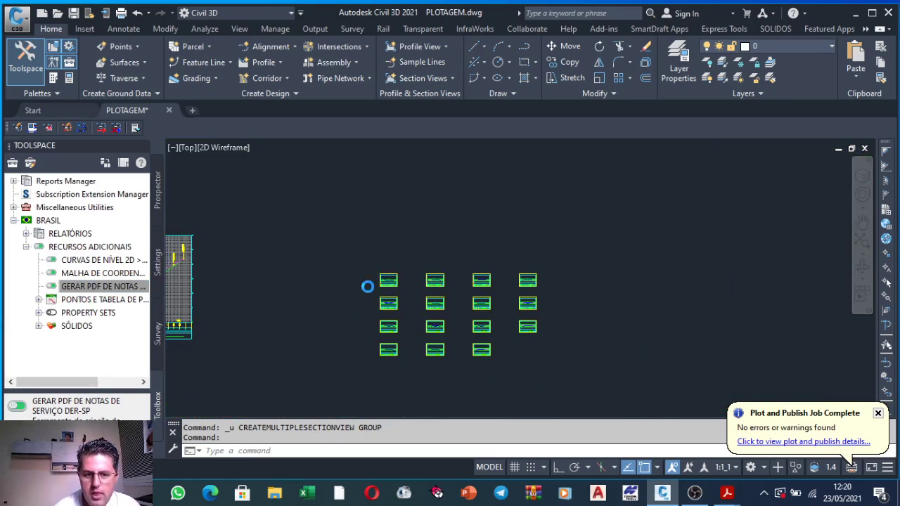
{"action": "scroll", "coordinate": [396, 275], "scroll_direction": "up", "scroll_amount": 4}
{"action": "scroll", "coordinate": [422, 274], "scroll_direction": "up", "scroll_amount": 2}
{"action": "scroll", "coordinate": [463, 272], "scroll_direction": "up", "scroll_amount": 2}
{"action": "scroll", "coordinate": [463, 272], "scroll_direction": "up", "scroll_amount": 3}
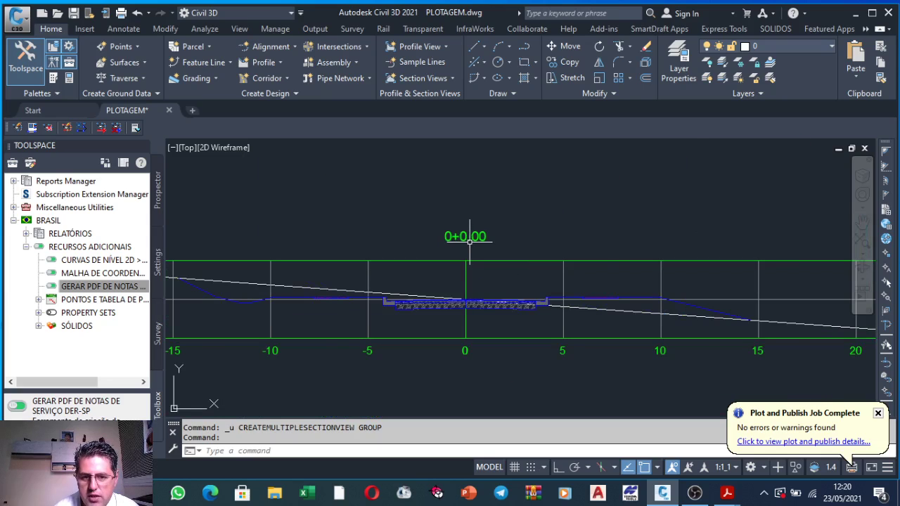
{"action": "scroll", "coordinate": [471, 246], "scroll_direction": "up", "scroll_amount": 2}
{"action": "scroll", "coordinate": [452, 242], "scroll_direction": "down", "scroll_amount": 3}
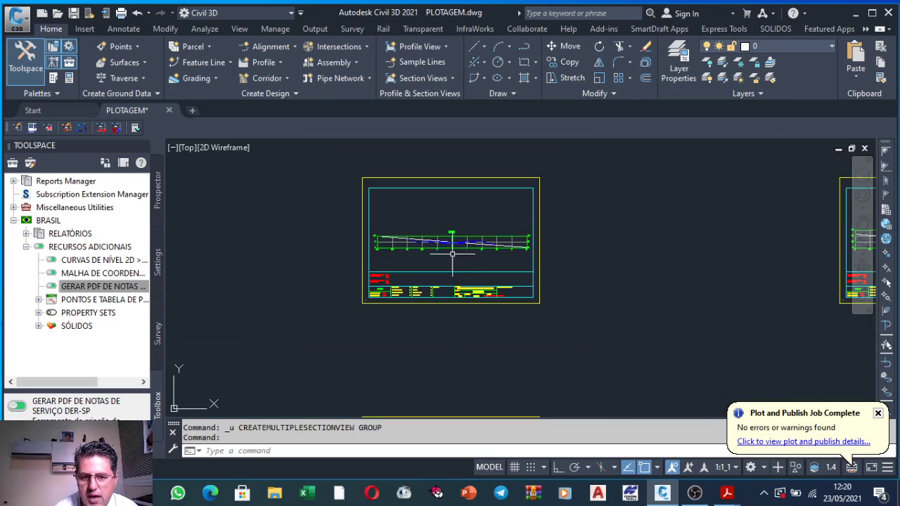
{"action": "scroll", "coordinate": [422, 239], "scroll_direction": "down", "scroll_amount": 2}
{"action": "scroll", "coordinate": [415, 281], "scroll_direction": "up", "scroll_amount": 4}
{"action": "scroll", "coordinate": [422, 313], "scroll_direction": "down", "scroll_amount": 3}
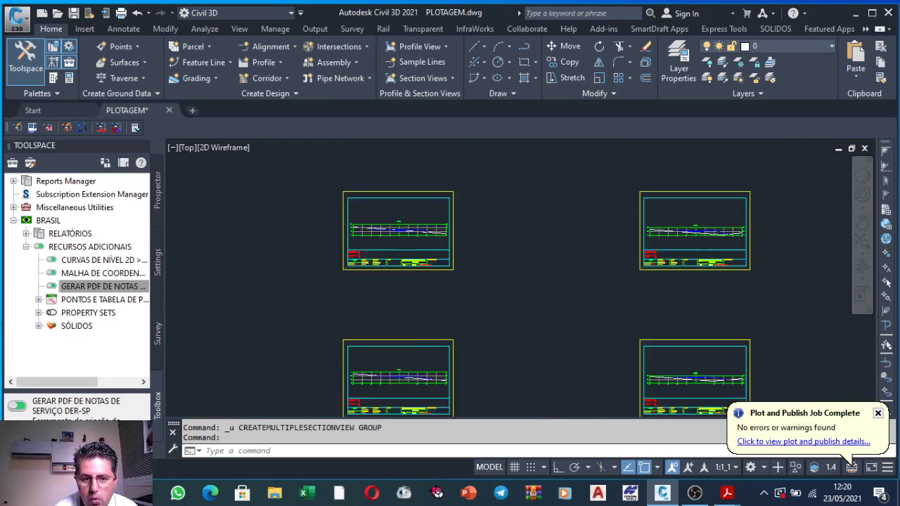
{"action": "scroll", "coordinate": [401, 288], "scroll_direction": "up", "scroll_amount": 1}
{"action": "scroll", "coordinate": [366, 296], "scroll_direction": "up", "scroll_amount": 4}
{"action": "scroll", "coordinate": [377, 258], "scroll_direction": "down", "scroll_amount": 5}
{"action": "scroll", "coordinate": [377, 259], "scroll_direction": "up", "scroll_amount": 5}
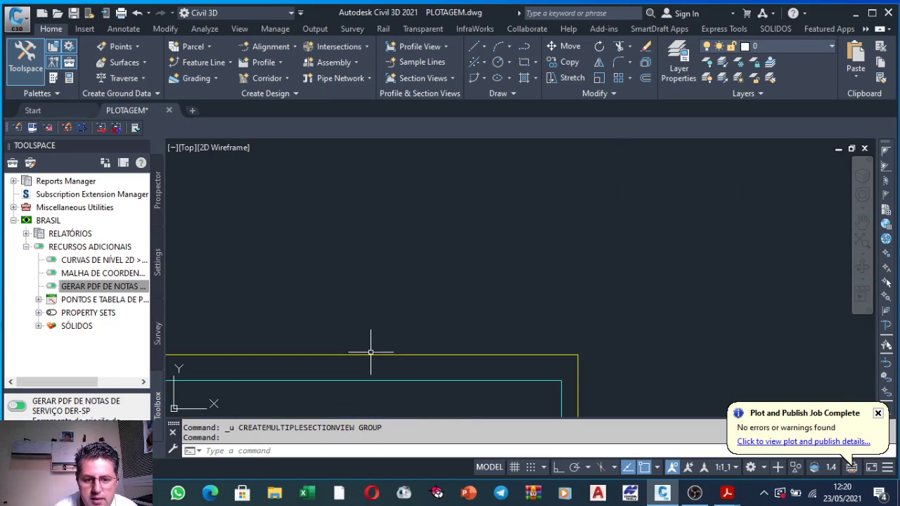
{"action": "scroll", "coordinate": [368, 352], "scroll_direction": "down", "scroll_amount": 8}
{"action": "scroll", "coordinate": [368, 298], "scroll_direction": "up", "scroll_amount": 3}
{"action": "scroll", "coordinate": [359, 323], "scroll_direction": "up", "scroll_amount": 2}
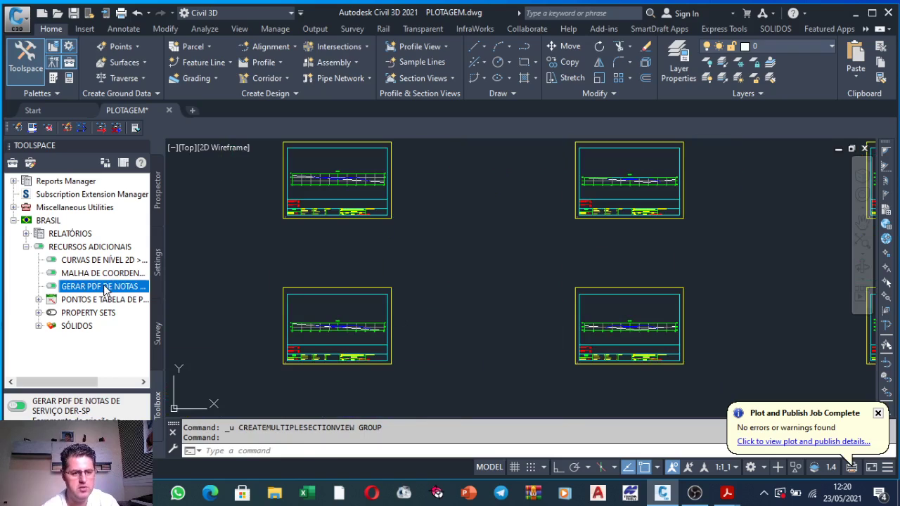
{"action": "left_click", "coordinate": [104, 288]}
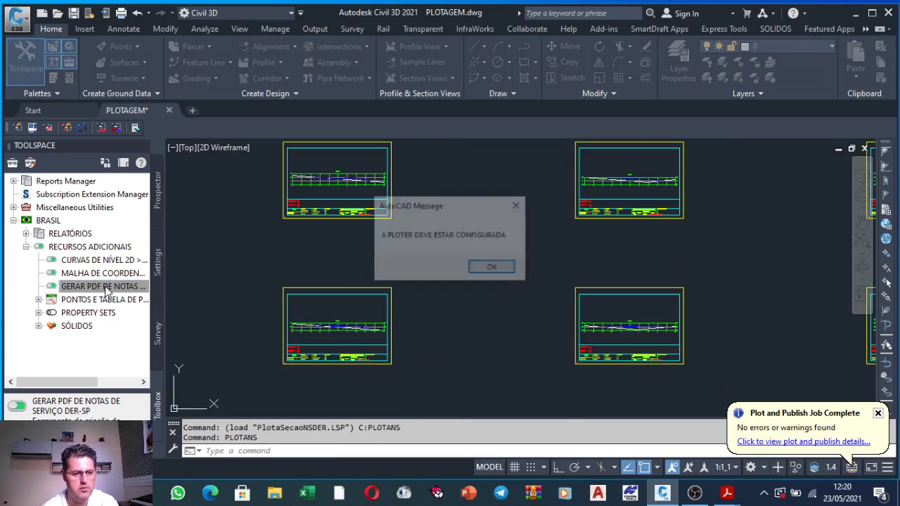
{"action": "left_click", "coordinate": [518, 206]}
{"action": "key", "text": "Escape"}
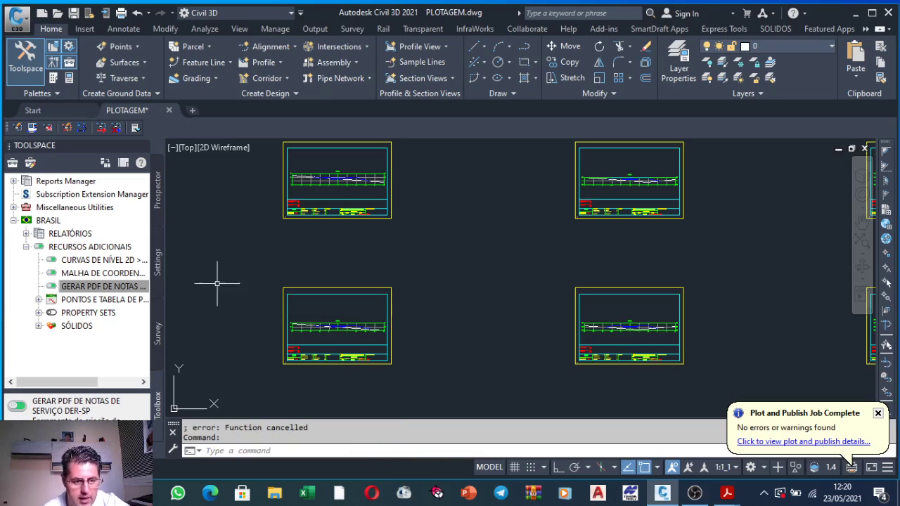
{"action": "left_click", "coordinate": [155, 184]}
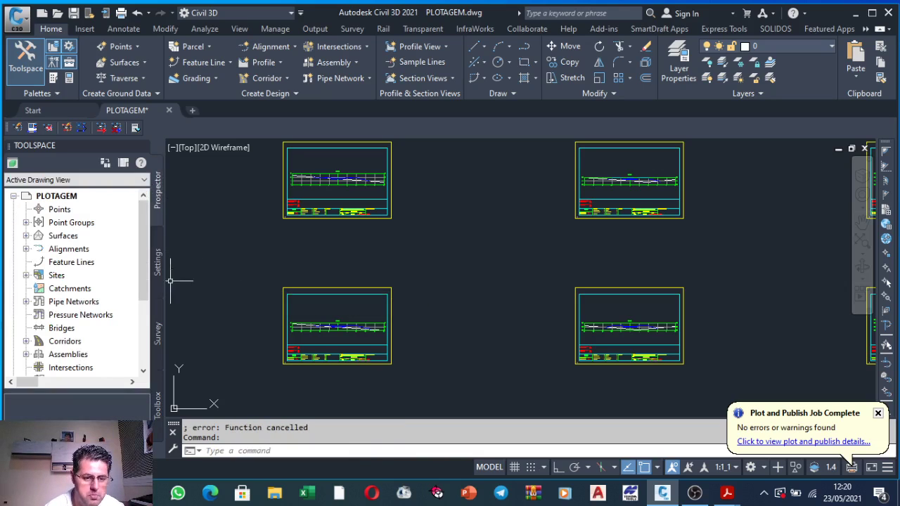
{"action": "left_click", "coordinate": [158, 409]}
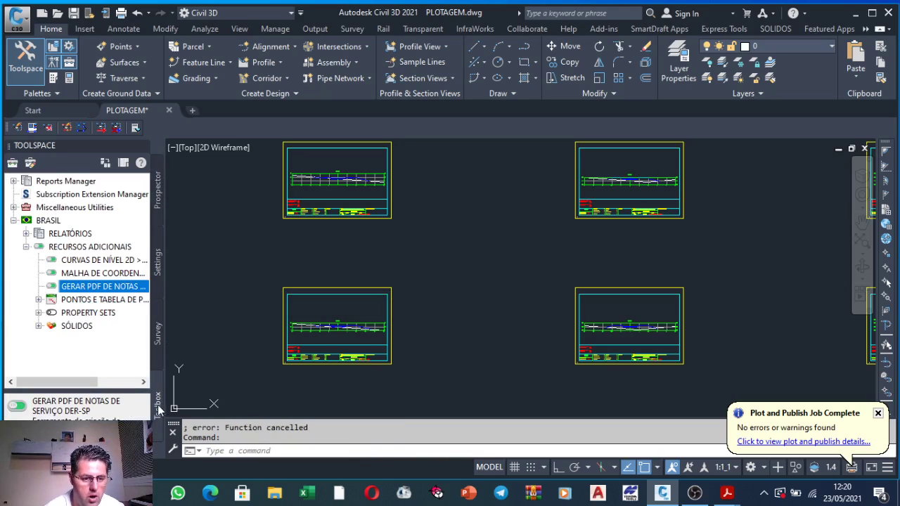
{"action": "left_click", "coordinate": [26, 246]}
{"action": "left_click", "coordinate": [27, 247]}
{"action": "left_click", "coordinate": [73, 288]}
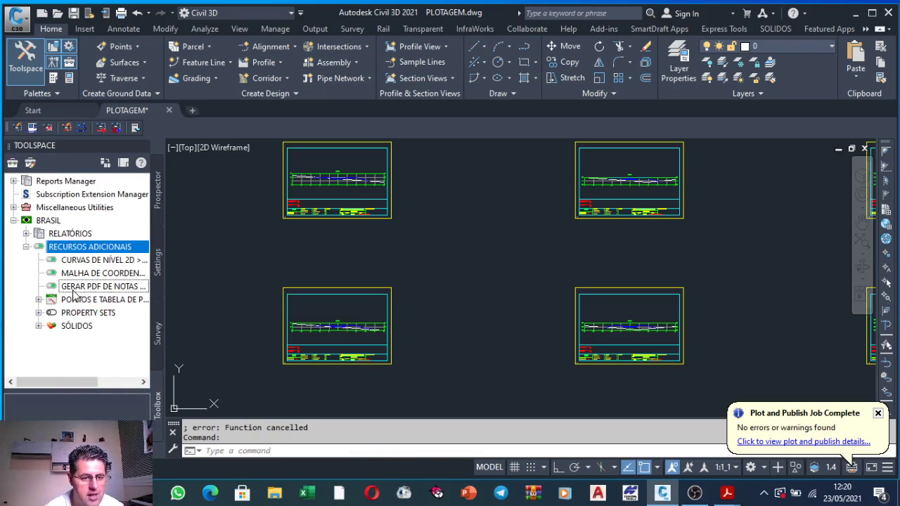
{"action": "left_click_drag", "start_coordinate": [75, 381], "coordinate": [101, 397]}
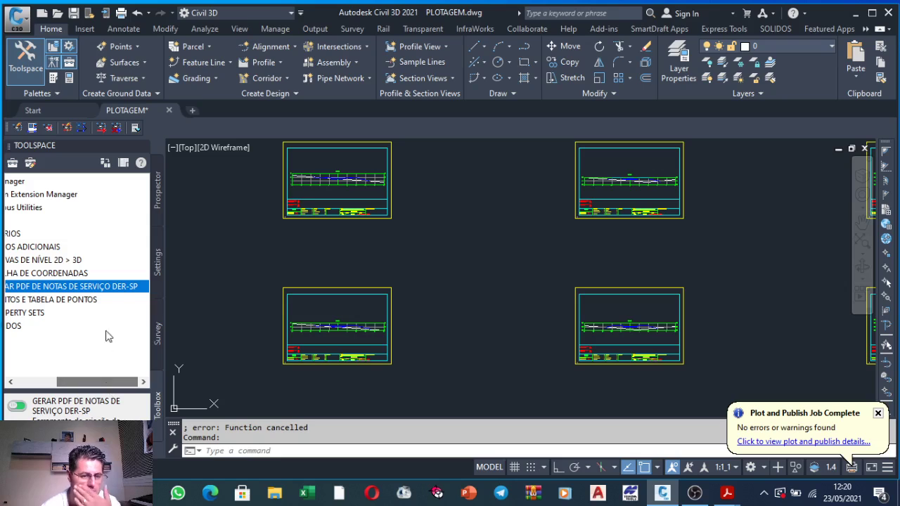
{"action": "double_click", "coordinate": [119, 286]}
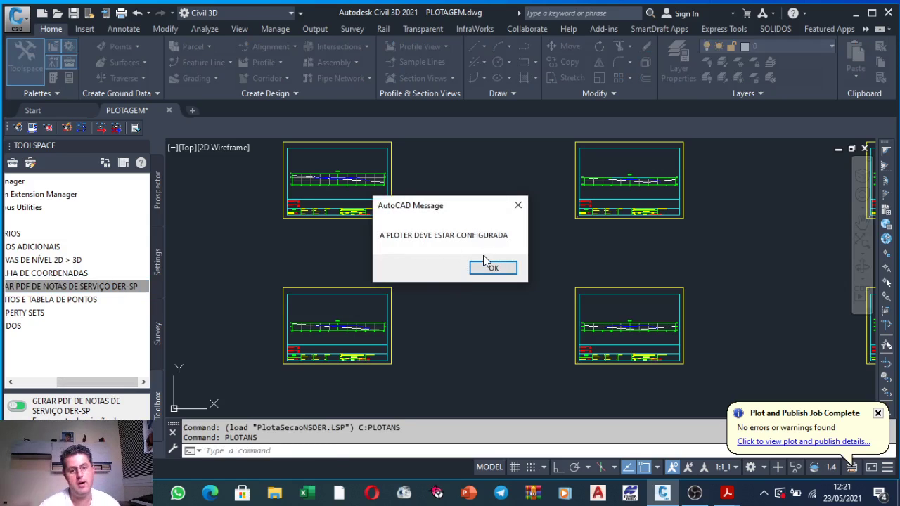
{"action": "left_click", "coordinate": [518, 207]}
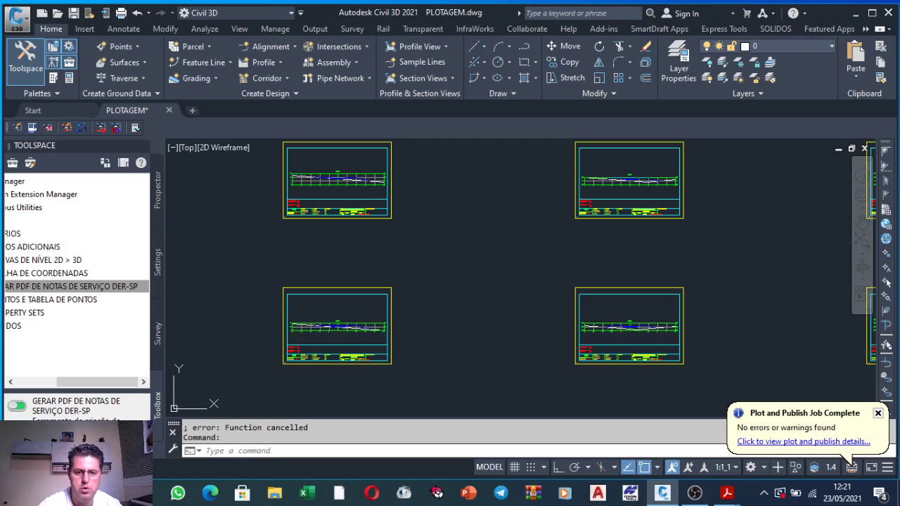
{"action": "key", "text": "ctrl+p"}
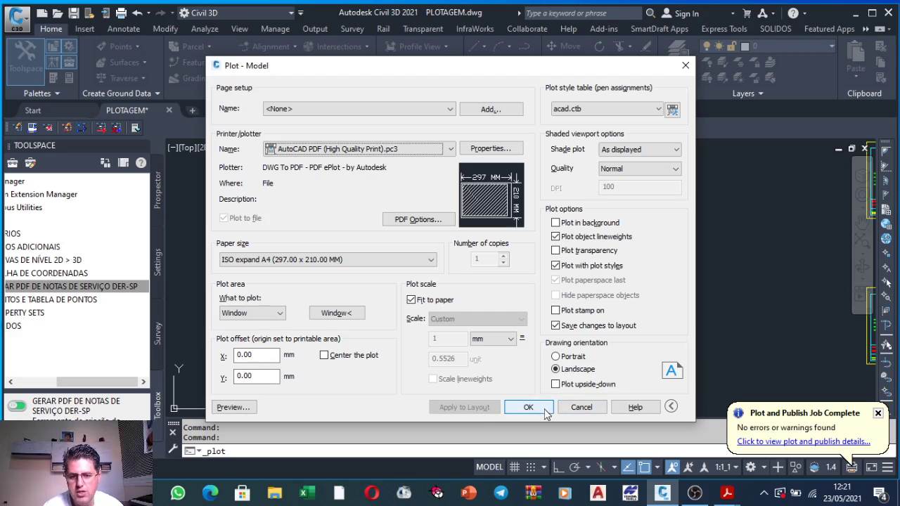
Step: Accept the AutoCAD PDF (High Quality Print) plot settings on ISO expand A4 paper
{"action": "left_click", "coordinate": [582, 408]}
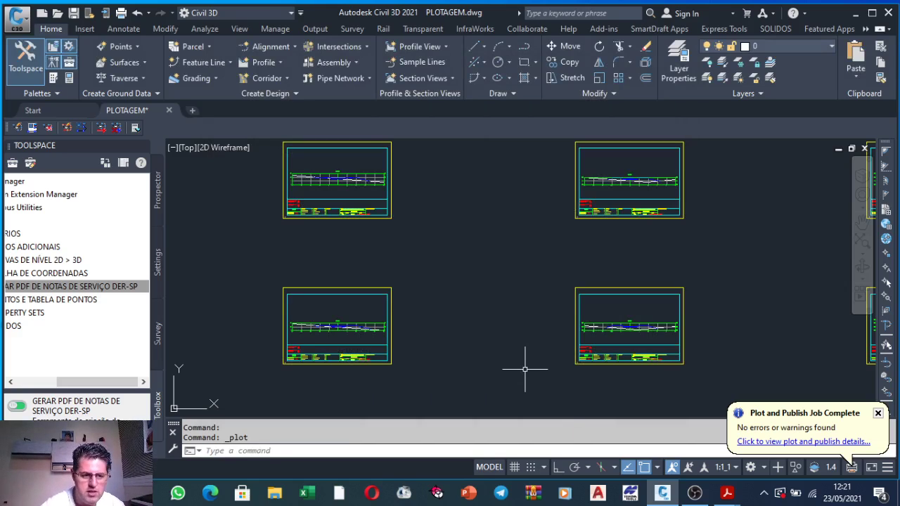
Step: Run the GERAR PDF DE NOTAS DE SERVIÇO DER-SP routine and dismiss its plotter reminder
{"action": "left_click", "coordinate": [114, 300]}
{"action": "double_click", "coordinate": [99, 286]}
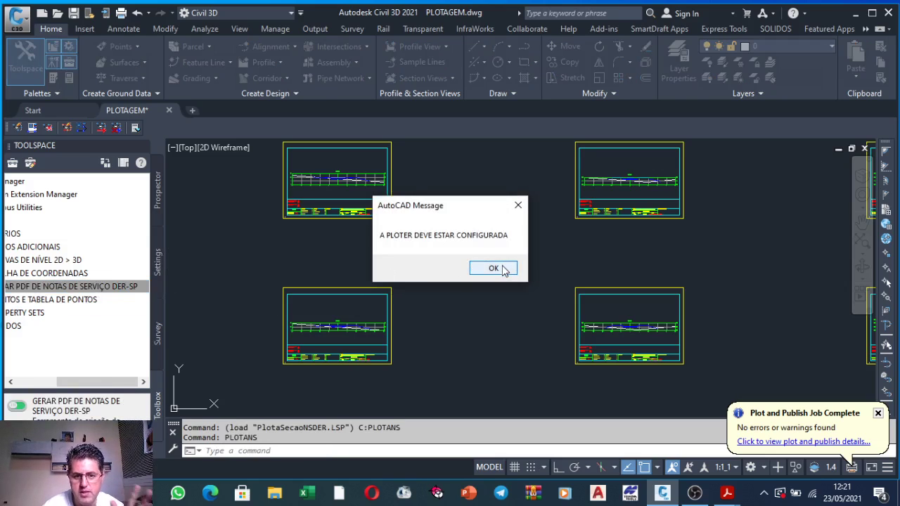
{"action": "left_click", "coordinate": [494, 269]}
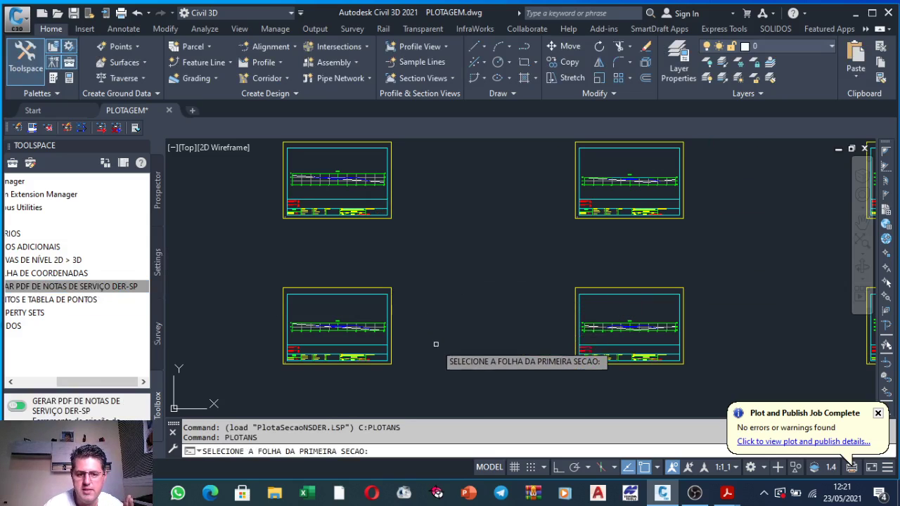
{"action": "scroll", "coordinate": [431, 325], "scroll_direction": "down", "scroll_amount": 5}
{"action": "scroll", "coordinate": [417, 267], "scroll_direction": "up", "scroll_amount": 3}
{"action": "scroll", "coordinate": [411, 225], "scroll_direction": "up", "scroll_amount": 3}
{"action": "scroll", "coordinate": [422, 239], "scroll_direction": "up", "scroll_amount": 2}
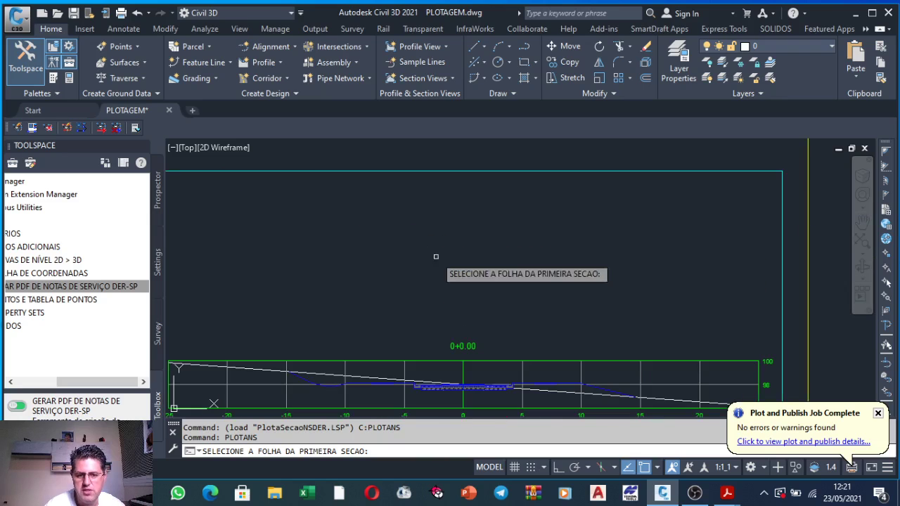
{"action": "scroll", "coordinate": [436, 255], "scroll_direction": "down", "scroll_amount": 2}
Step: Pick the first section sheet, answer N (not in one row), and mark its lower-left and upper-right corners
{"action": "left_click", "coordinate": [429, 167]}
{"action": "type", "text": "N"}
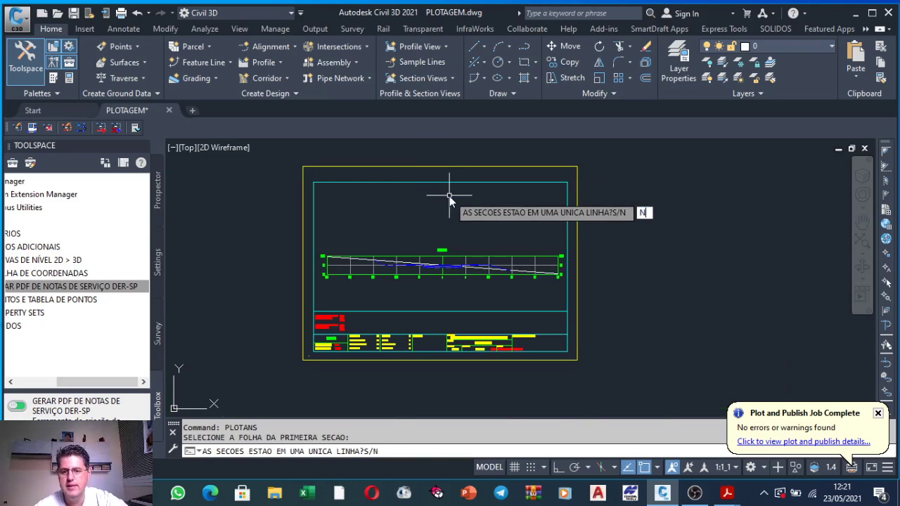
{"action": "key", "text": "Return"}
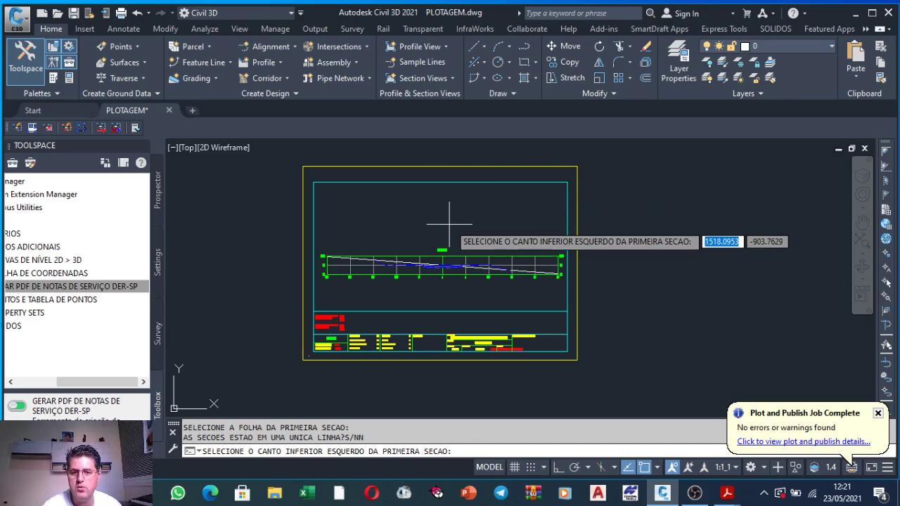
{"action": "scroll", "coordinate": [352, 270], "scroll_direction": "up", "scroll_amount": 2}
{"action": "scroll", "coordinate": [355, 320], "scroll_direction": "up", "scroll_amount": 2}
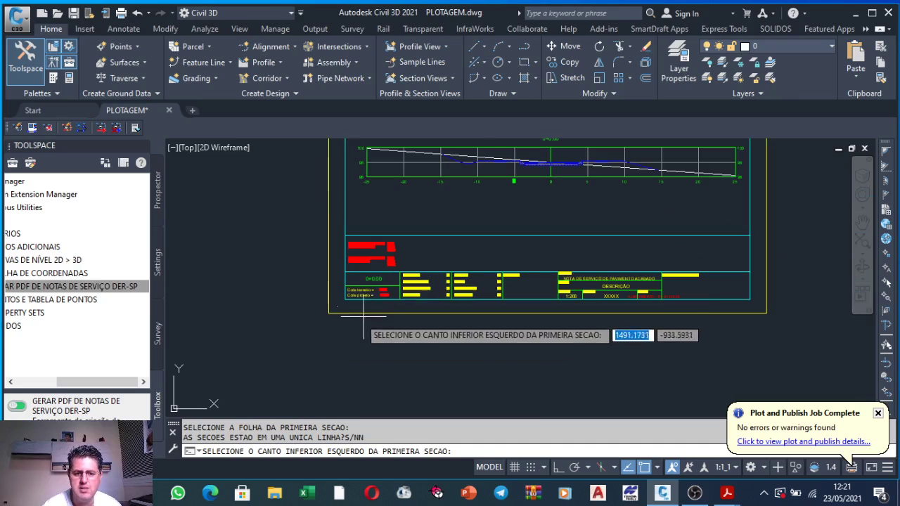
{"action": "scroll", "coordinate": [317, 311], "scroll_direction": "up", "scroll_amount": 2}
{"action": "left_click", "coordinate": [313, 311]}
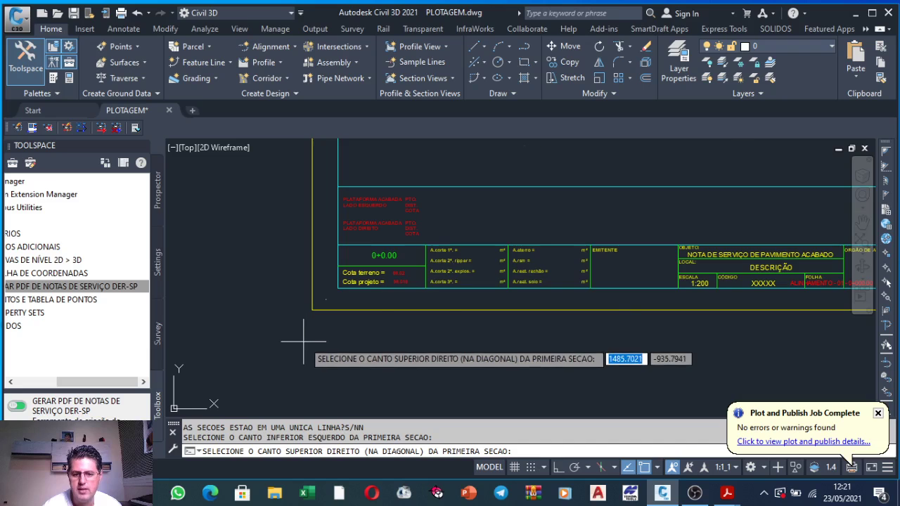
{"action": "scroll", "coordinate": [324, 331], "scroll_direction": "down", "scroll_amount": 3}
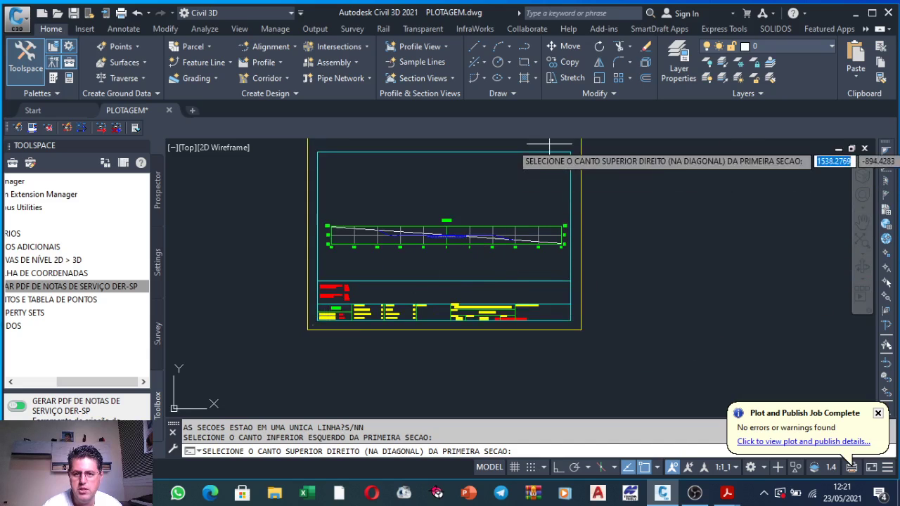
{"action": "scroll", "coordinate": [571, 155], "scroll_direction": "down", "scroll_amount": 2}
{"action": "left_click", "coordinate": [571, 164]}
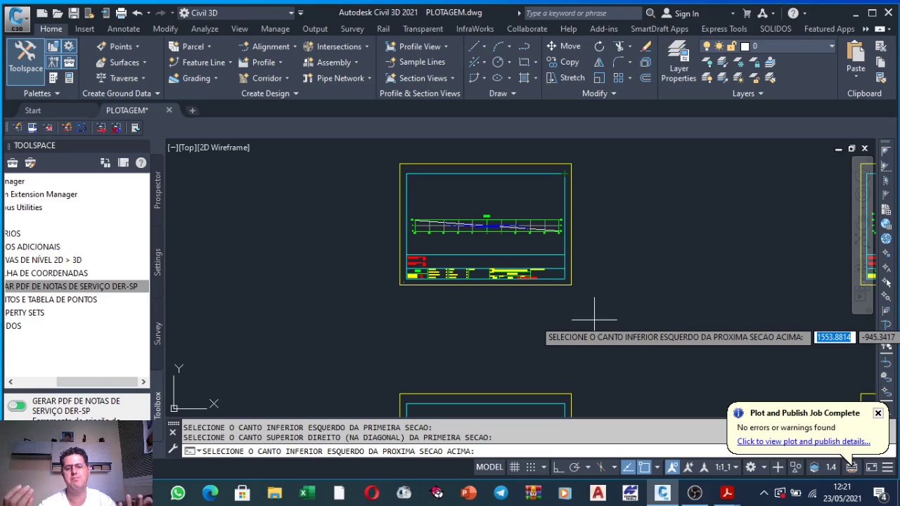
Step: Pan across the section sheets, then cancel the routine with Esc
{"action": "scroll", "coordinate": [562, 319], "scroll_direction": "down", "scroll_amount": 3}
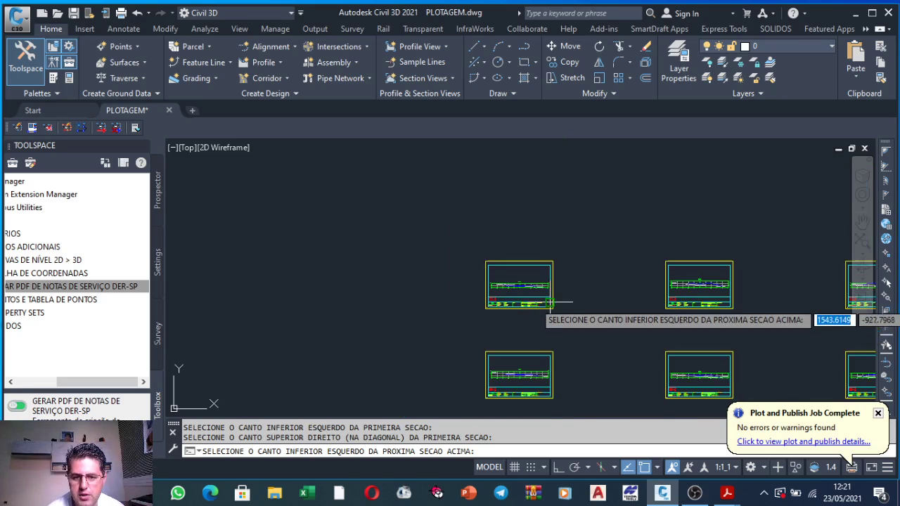
{"action": "scroll", "coordinate": [543, 306], "scroll_direction": "up", "scroll_amount": 1}
{"action": "scroll", "coordinate": [549, 282], "scroll_direction": "down", "scroll_amount": 3}
{"action": "scroll", "coordinate": [542, 298], "scroll_direction": "down", "scroll_amount": 3}
{"action": "scroll", "coordinate": [537, 327], "scroll_direction": "up", "scroll_amount": 3}
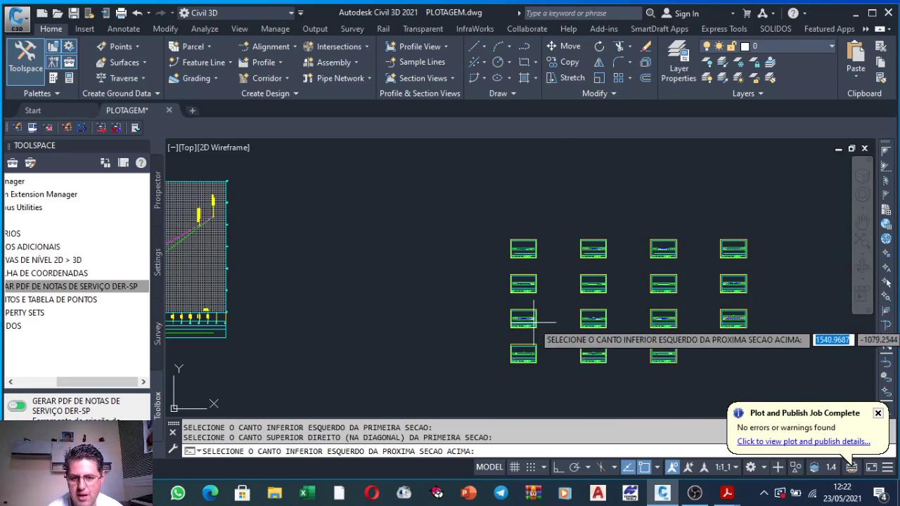
{"action": "scroll", "coordinate": [535, 356], "scroll_direction": "up", "scroll_amount": 2}
{"action": "scroll", "coordinate": [520, 338], "scroll_direction": "up", "scroll_amount": 3}
{"action": "scroll", "coordinate": [478, 313], "scroll_direction": "down", "scroll_amount": 1}
{"action": "scroll", "coordinate": [485, 316], "scroll_direction": "down", "scroll_amount": 3}
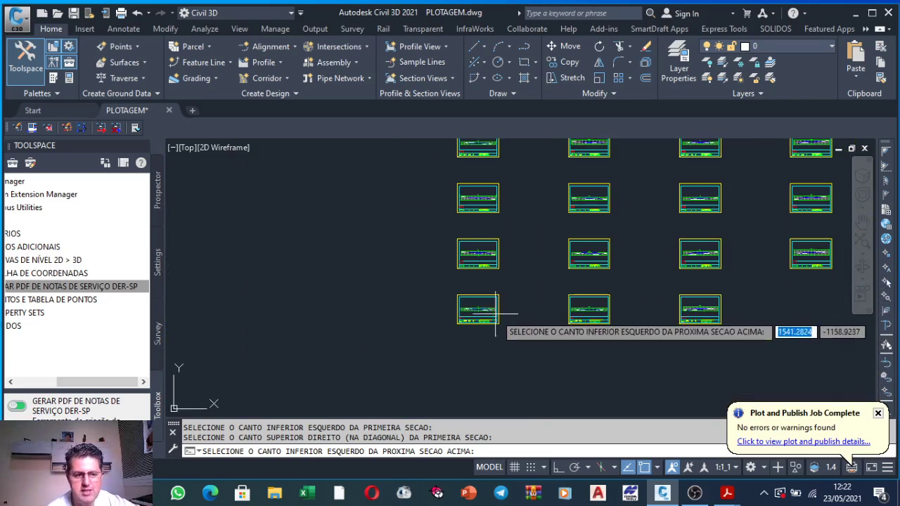
{"action": "scroll", "coordinate": [590, 279], "scroll_direction": "up", "scroll_amount": 3}
{"action": "scroll", "coordinate": [482, 316], "scroll_direction": "down", "scroll_amount": 3}
{"action": "scroll", "coordinate": [496, 373], "scroll_direction": "up", "scroll_amount": 3}
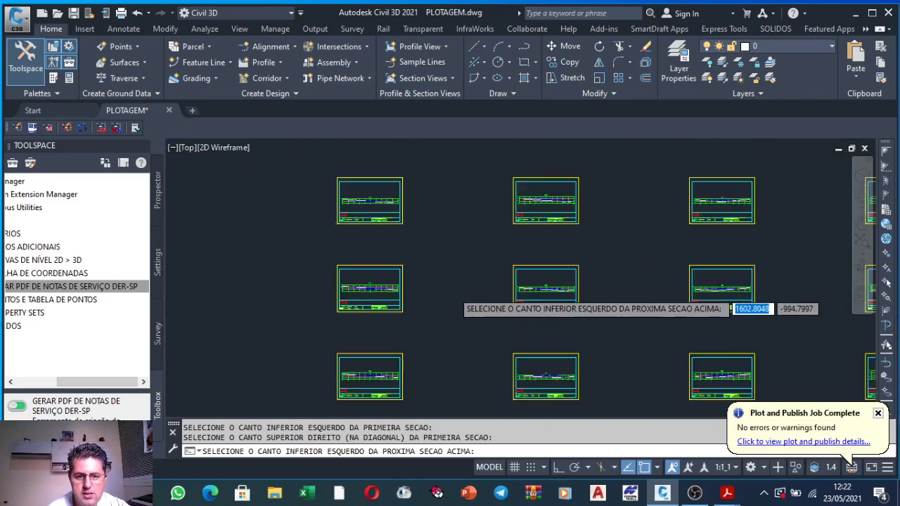
{"action": "scroll", "coordinate": [461, 302], "scroll_direction": "up", "scroll_amount": 1}
{"action": "middle_click_drag", "start_coordinate": [316, 387], "coordinate": [445, 391]}
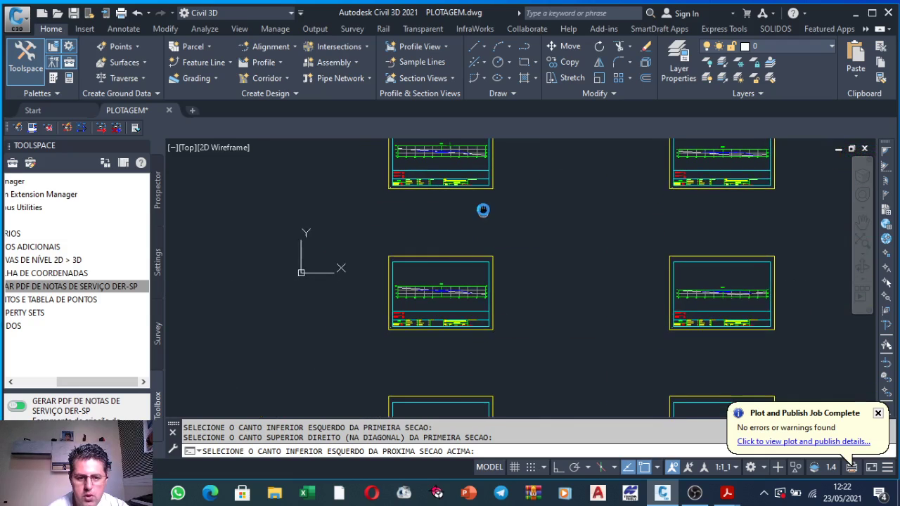
{"action": "scroll", "coordinate": [471, 302], "scroll_direction": "up", "scroll_amount": 4}
{"action": "scroll", "coordinate": [521, 341], "scroll_direction": "down", "scroll_amount": 6}
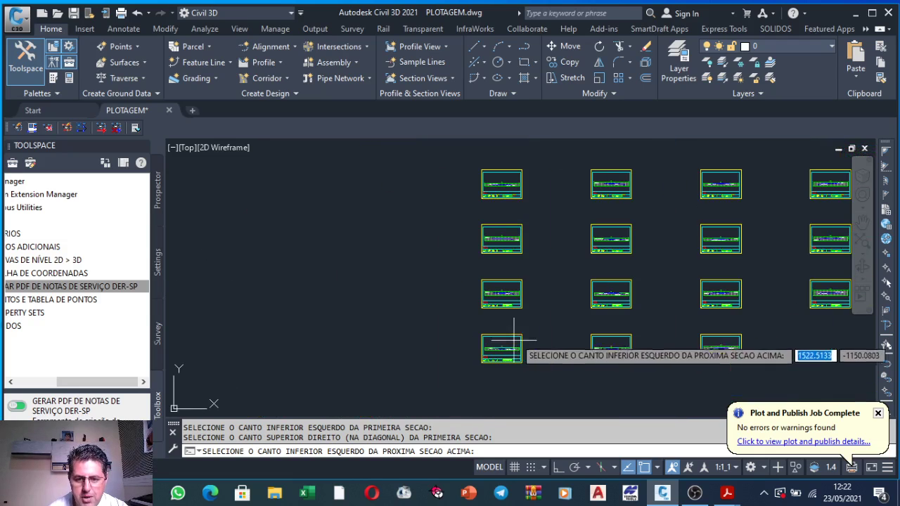
{"action": "key", "text": "Escape"}
{"action": "scroll", "coordinate": [547, 330], "scroll_direction": "down", "scroll_amount": 3}
{"action": "scroll", "coordinate": [422, 303], "scroll_direction": "down", "scroll_amount": 1}
{"action": "scroll", "coordinate": [274, 309], "scroll_direction": "up", "scroll_amount": 3}
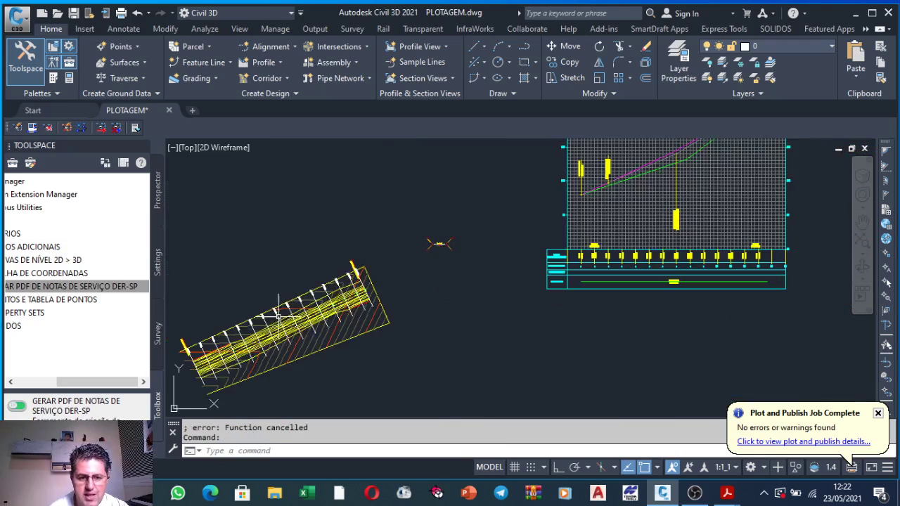
{"action": "scroll", "coordinate": [259, 321], "scroll_direction": "up", "scroll_amount": 2}
{"action": "scroll", "coordinate": [259, 321], "scroll_direction": "up", "scroll_amount": 2}
Step: Start Create Multiple Section Views from a sample line and reach the section placement page
{"action": "left_click", "coordinate": [299, 316]}
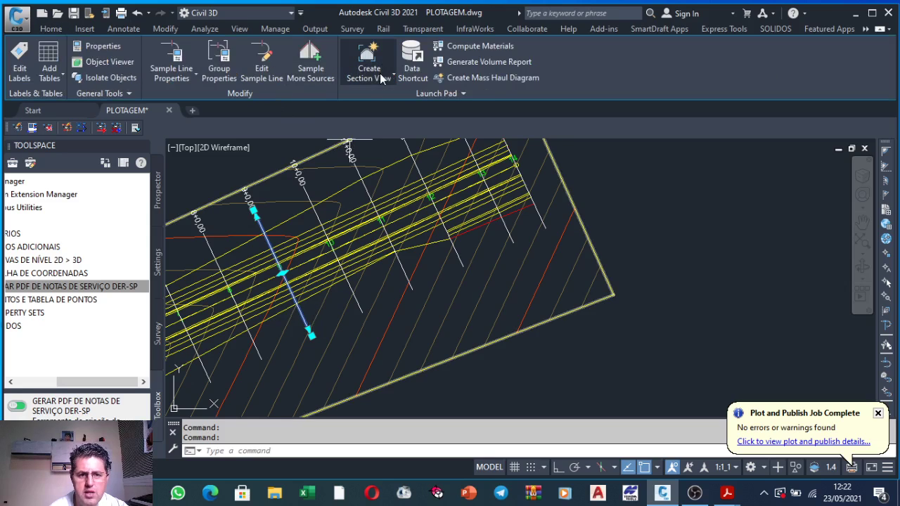
{"action": "left_click", "coordinate": [380, 74]}
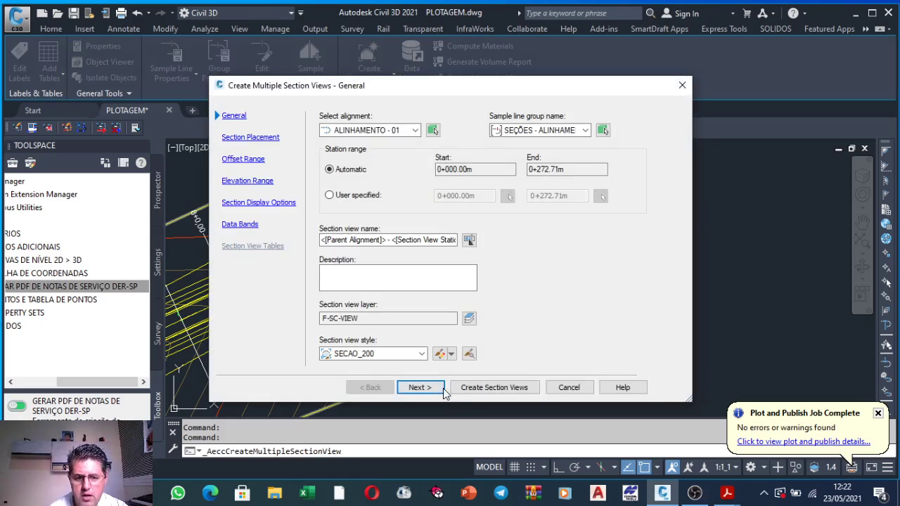
{"action": "left_click", "coordinate": [421, 388]}
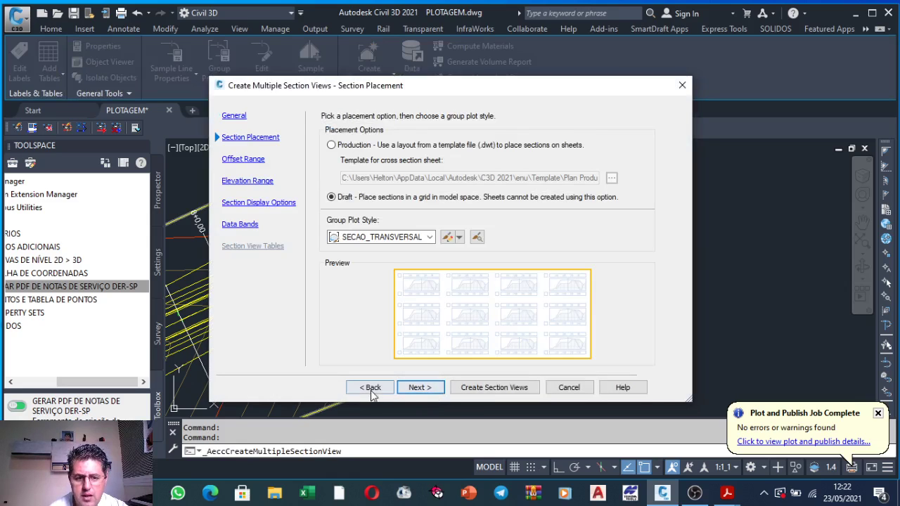
{"action": "left_click", "coordinate": [373, 394]}
{"action": "left_click", "coordinate": [415, 390]}
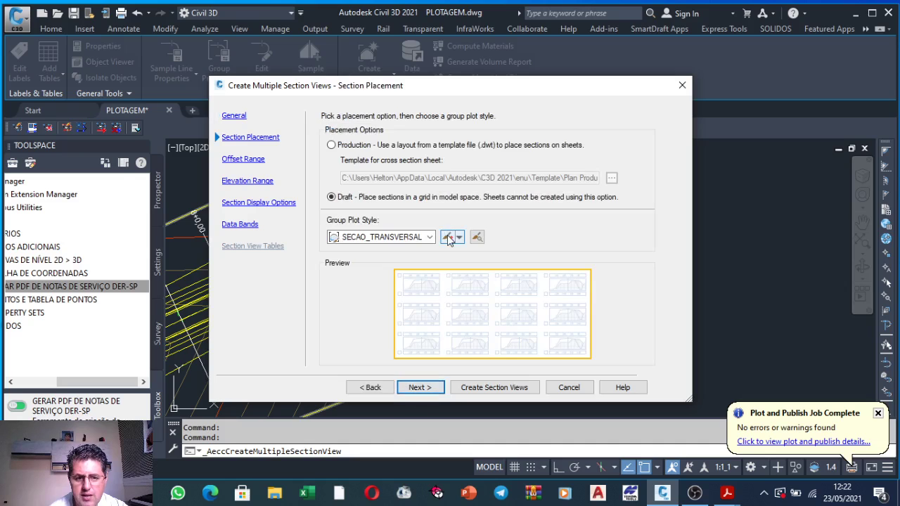
Step: Set the SECAO_TRANSVERSAL group plot style's start corner to Lower Left and apply it
{"action": "left_click", "coordinate": [449, 238]}
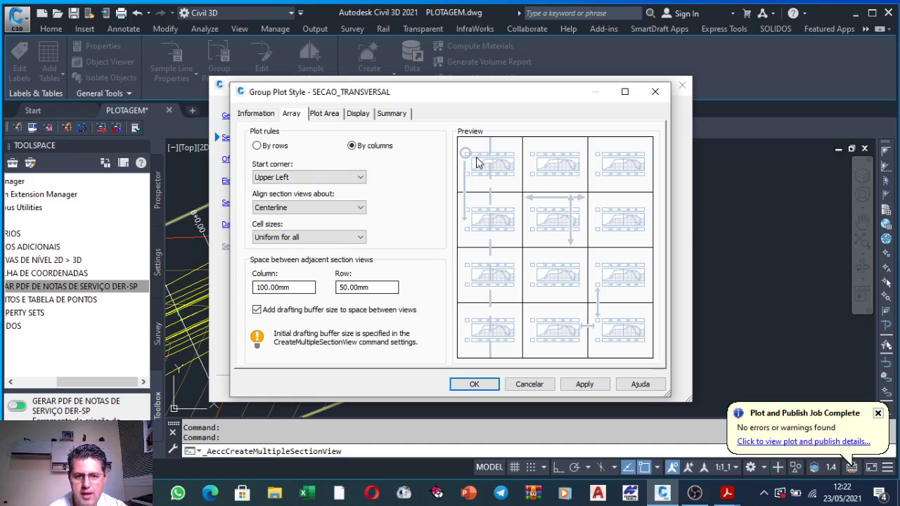
{"action": "left_click", "coordinate": [278, 177]}
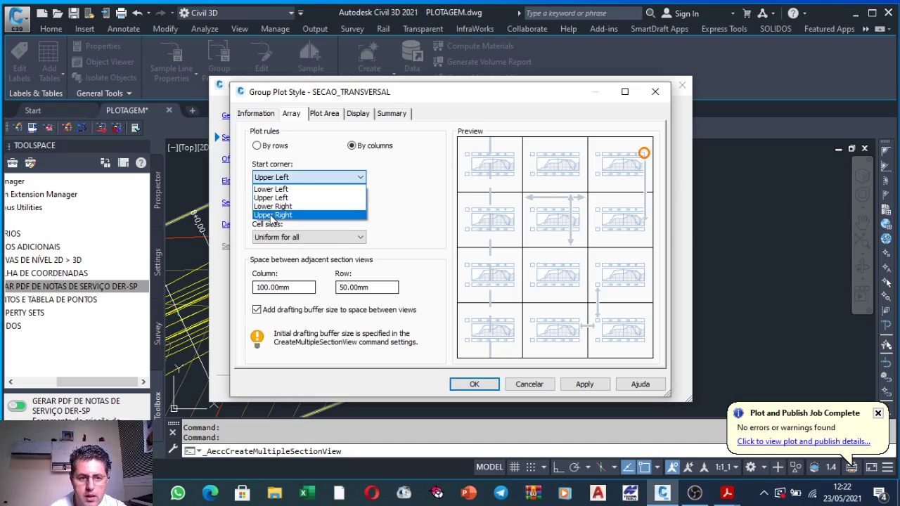
{"action": "left_click", "coordinate": [271, 190]}
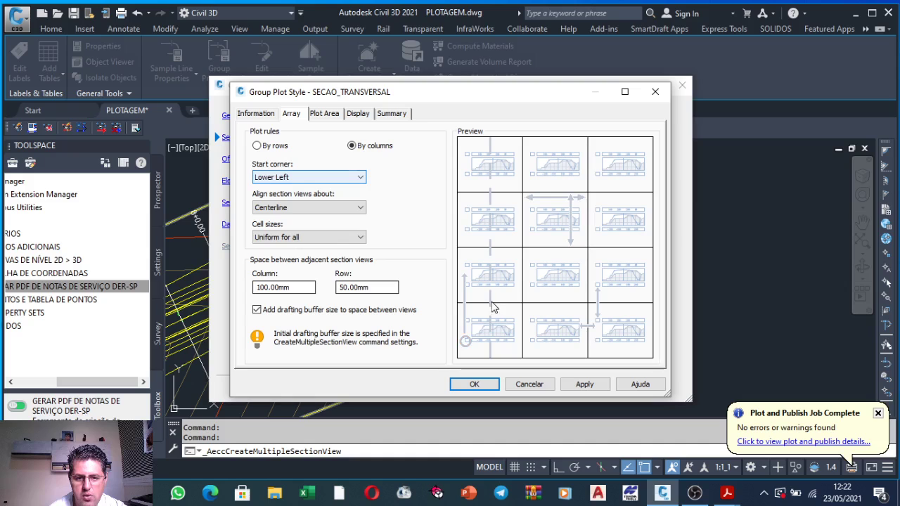
{"action": "left_click", "coordinate": [586, 387]}
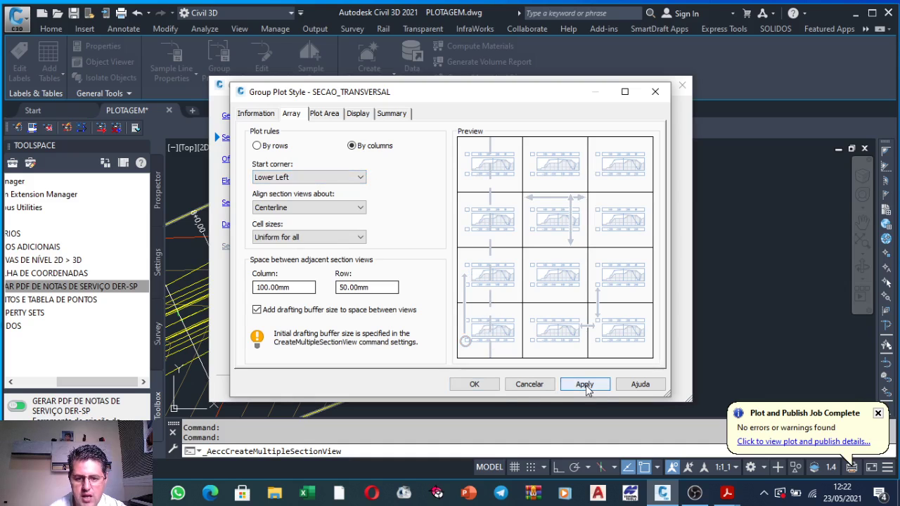
{"action": "left_click", "coordinate": [474, 384]}
Step: Finish the section-view wizard and cancel placing the section views
{"action": "left_click", "coordinate": [419, 387]}
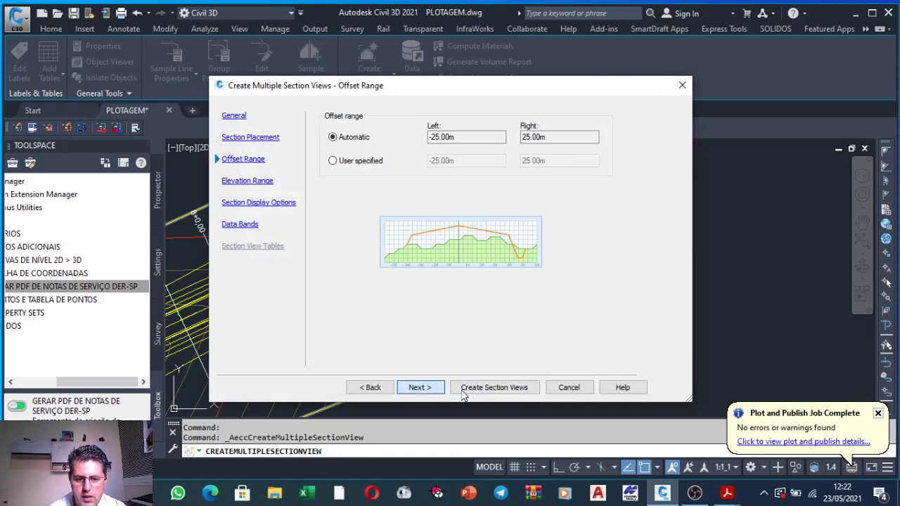
{"action": "key", "text": "Return"}
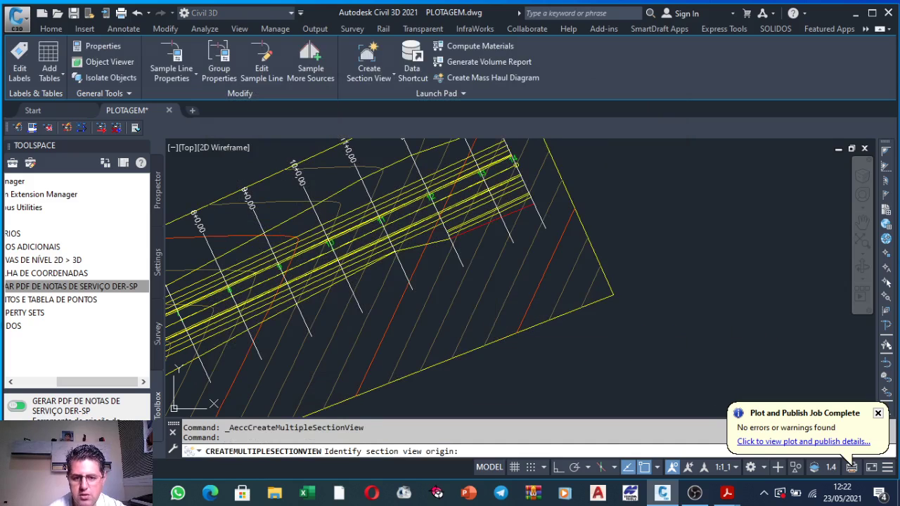
{"action": "key", "text": "Escape"}
Step: Zoom out over the section-sheet grid and cancel the pending origin prompt
{"action": "scroll", "coordinate": [595, 251], "scroll_direction": "down", "scroll_amount": 5}
{"action": "scroll", "coordinate": [595, 251], "scroll_direction": "up", "scroll_amount": 3}
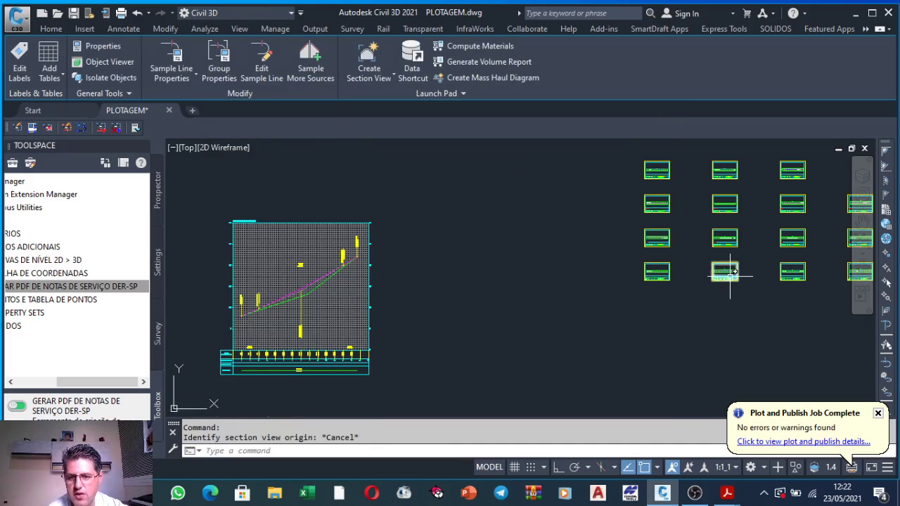
{"action": "scroll", "coordinate": [730, 274], "scroll_direction": "up", "scroll_amount": 4}
{"action": "scroll", "coordinate": [544, 231], "scroll_direction": "up", "scroll_amount": 6}
{"action": "scroll", "coordinate": [549, 298], "scroll_direction": "down", "scroll_amount": 5}
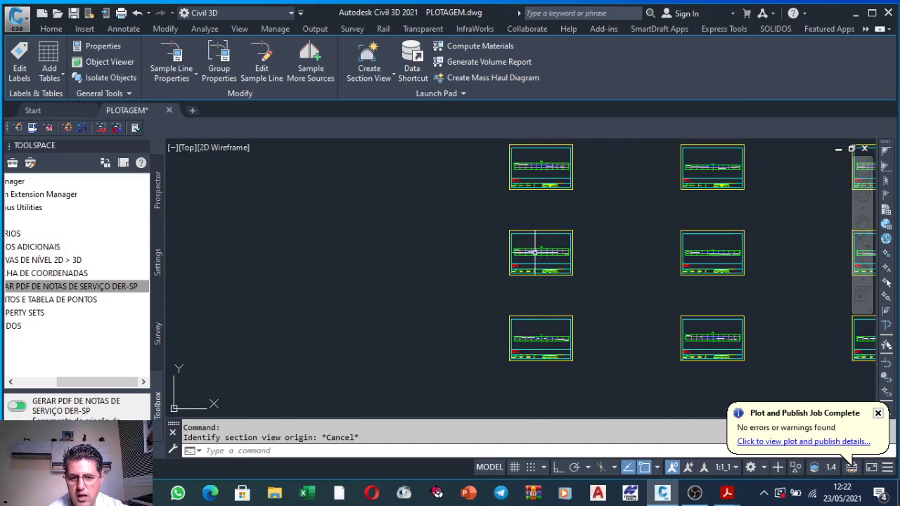
{"action": "scroll", "coordinate": [547, 267], "scroll_direction": "up", "scroll_amount": 3}
{"action": "scroll", "coordinate": [547, 246], "scroll_direction": "down", "scroll_amount": 3}
{"action": "scroll", "coordinate": [546, 229], "scroll_direction": "up", "scroll_amount": 2}
{"action": "scroll", "coordinate": [551, 190], "scroll_direction": "up", "scroll_amount": 3}
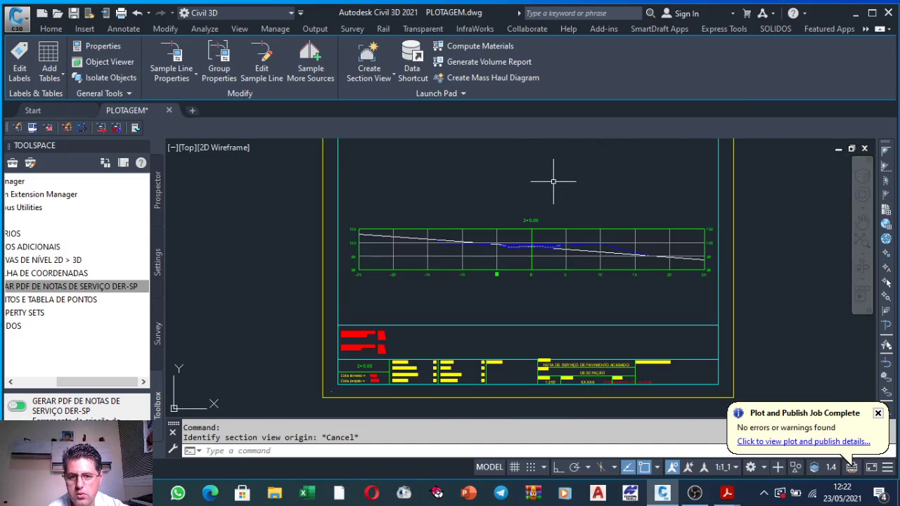
{"action": "scroll", "coordinate": [497, 261], "scroll_direction": "down", "scroll_amount": 5}
{"action": "scroll", "coordinate": [496, 292], "scroll_direction": "up", "scroll_amount": 2}
{"action": "scroll", "coordinate": [462, 255], "scroll_direction": "up", "scroll_amount": 4}
{"action": "scroll", "coordinate": [462, 254], "scroll_direction": "down", "scroll_amount": 3}
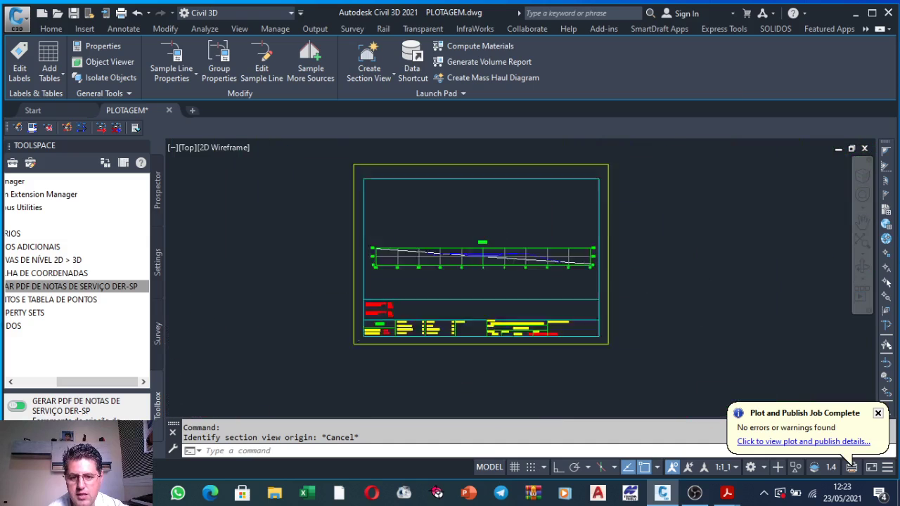
{"action": "scroll", "coordinate": [492, 239], "scroll_direction": "down", "scroll_amount": 2}
{"action": "key", "text": "Escape"}
{"action": "scroll", "coordinate": [535, 281], "scroll_direction": "down", "scroll_amount": 2}
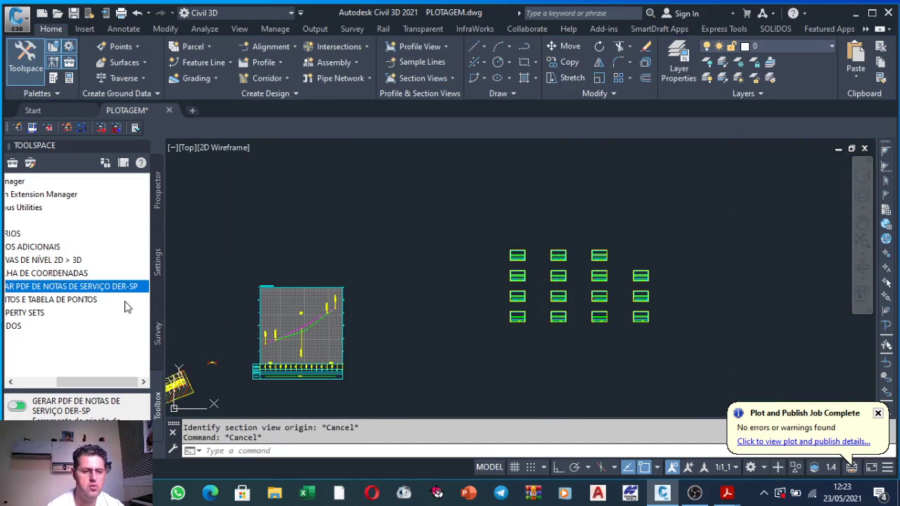
Step: Launch the GERAR PDF DE NOTAS DE SERVIÇO DER-SP routine, pick the first sheet, and answer N
{"action": "left_click_drag", "start_coordinate": [103, 382], "coordinate": [56, 382]}
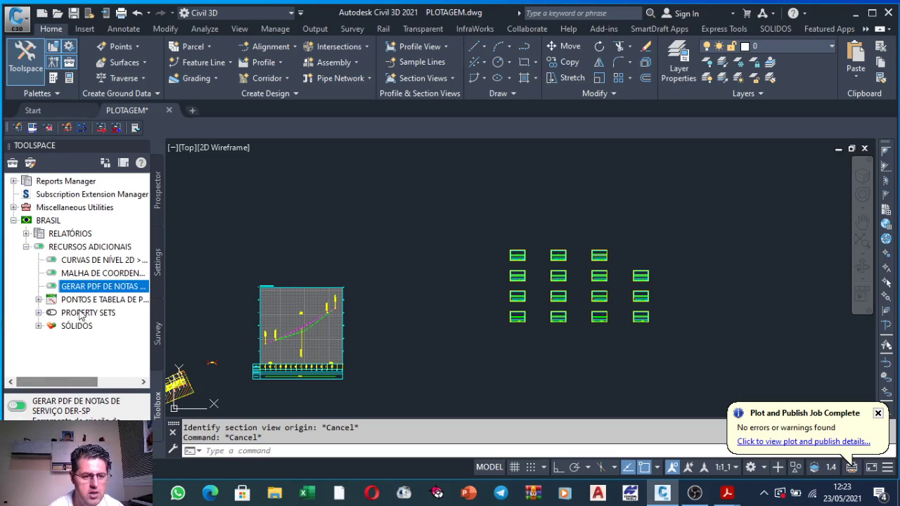
{"action": "double_click", "coordinate": [90, 285]}
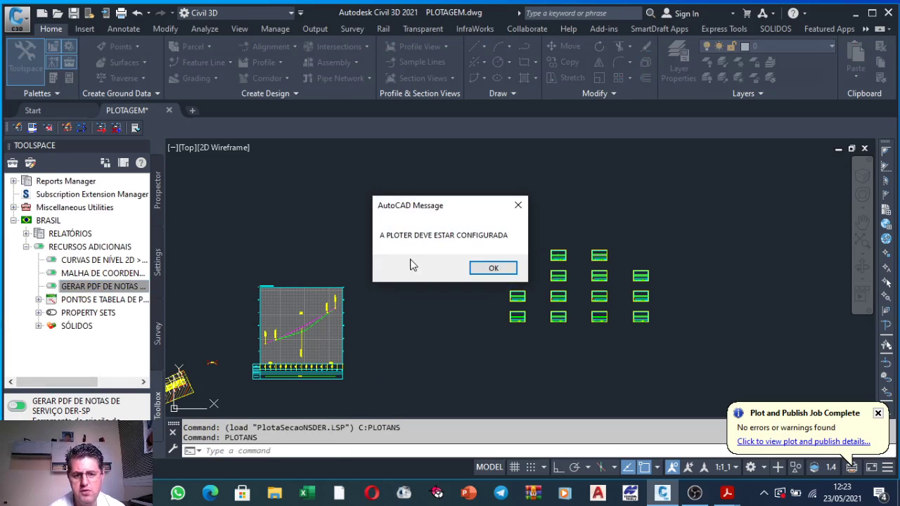
{"action": "left_click", "coordinate": [492, 270]}
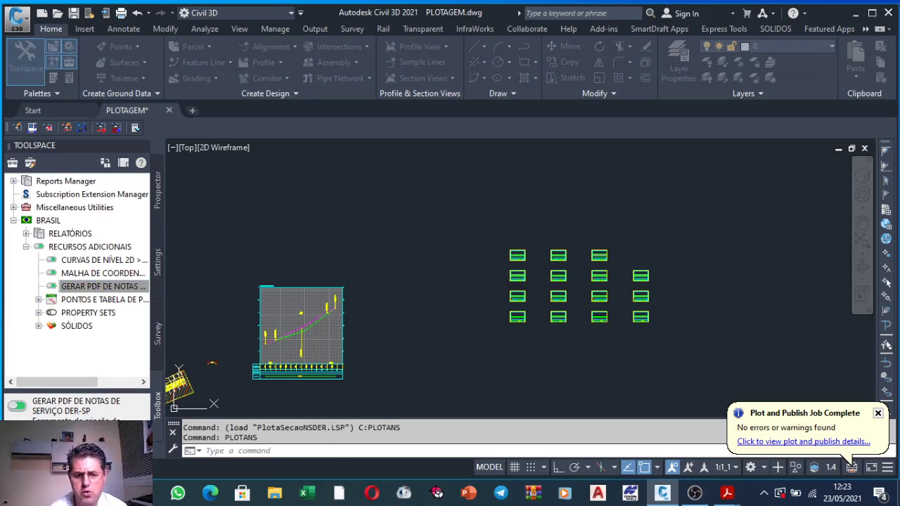
{"action": "scroll", "coordinate": [499, 331], "scroll_direction": "up", "scroll_amount": 4}
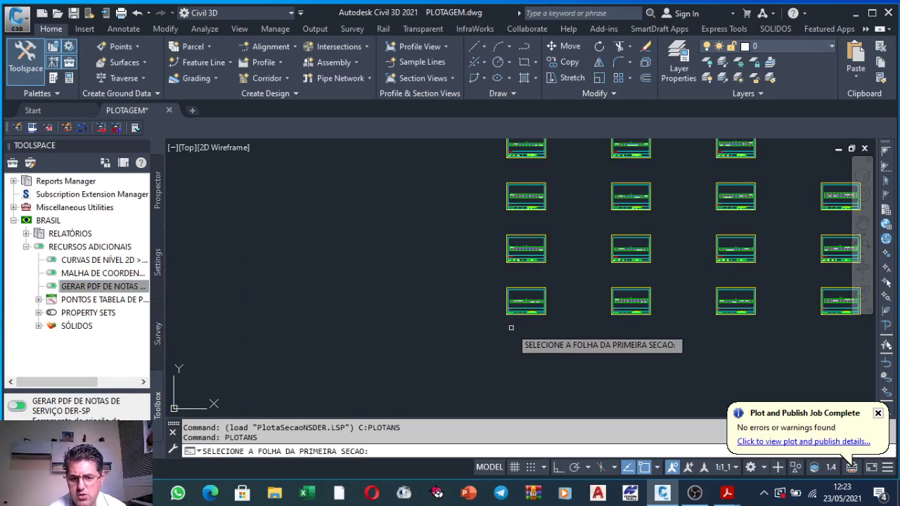
{"action": "scroll", "coordinate": [503, 310], "scroll_direction": "up", "scroll_amount": 4}
{"action": "scroll", "coordinate": [503, 292], "scroll_direction": "up", "scroll_amount": 4}
{"action": "left_click", "coordinate": [504, 291]}
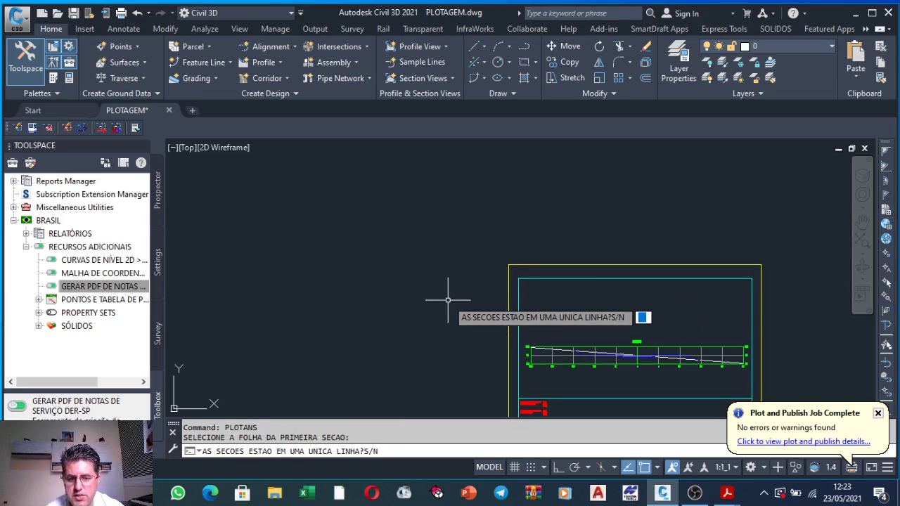
{"action": "type", "text": "N"}
{"action": "key", "text": "Return"}
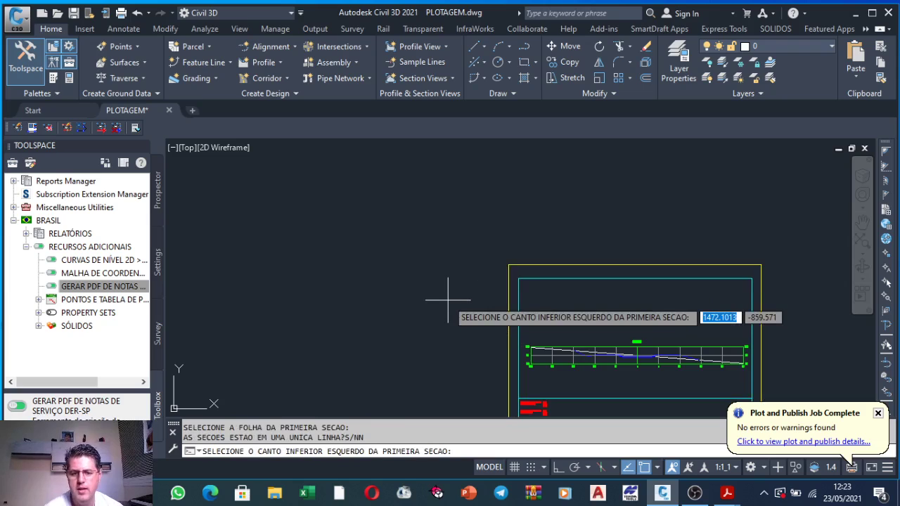
Step: Pick the lower-left and upper-right corners of the first section sheet
{"action": "scroll", "coordinate": [432, 267], "scroll_direction": "down", "scroll_amount": 2}
{"action": "scroll", "coordinate": [454, 338], "scroll_direction": "up", "scroll_amount": 2}
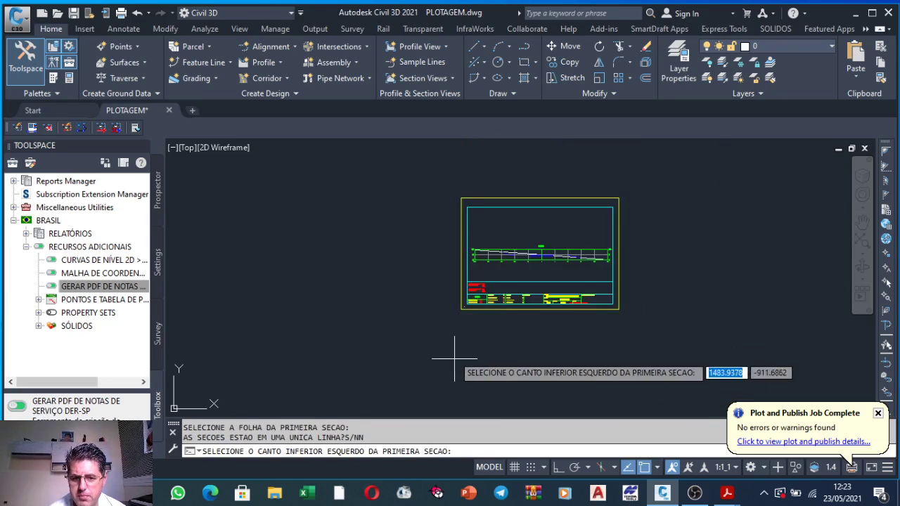
{"action": "left_click", "coordinate": [464, 284]}
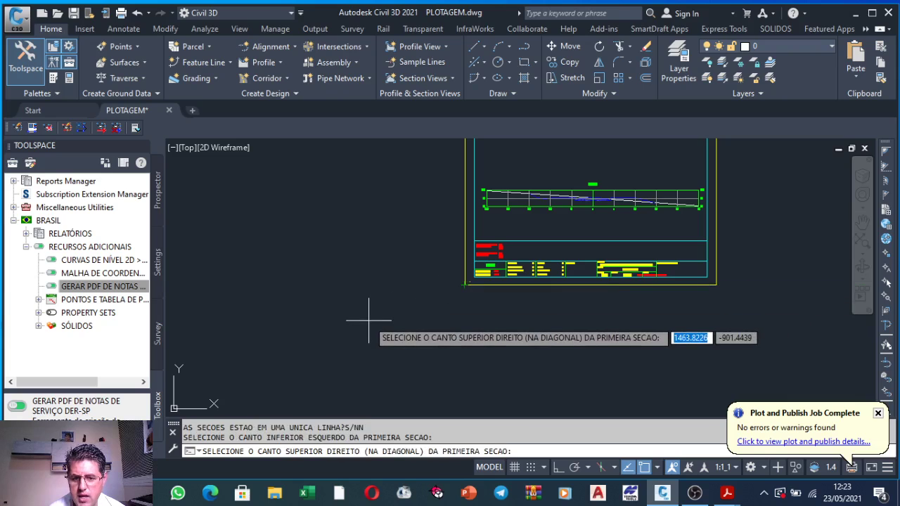
{"action": "scroll", "coordinate": [369, 324], "scroll_direction": "down", "scroll_amount": 2}
{"action": "scroll", "coordinate": [482, 263], "scroll_direction": "up", "scroll_amount": 2}
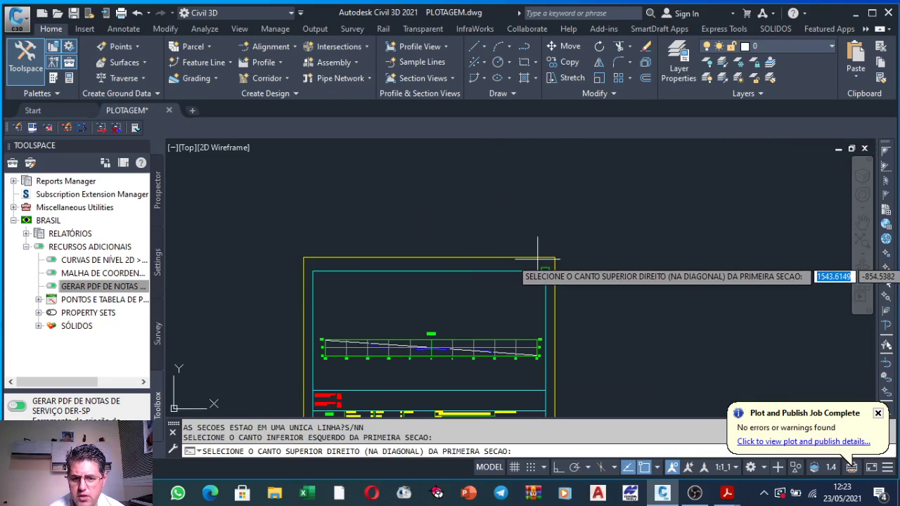
{"action": "left_click", "coordinate": [546, 258]}
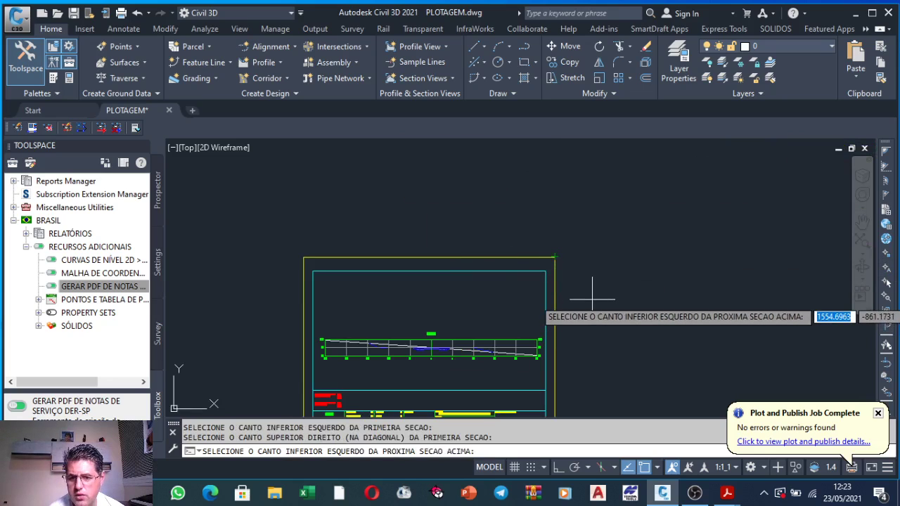
Step: Pick the lower-left corner of the section above and the last section's upper-right corner
{"action": "scroll", "coordinate": [492, 267], "scroll_direction": "down", "scroll_amount": 4}
{"action": "scroll", "coordinate": [506, 295], "scroll_direction": "up", "scroll_amount": 2}
{"action": "scroll", "coordinate": [562, 295], "scroll_direction": "up", "scroll_amount": 2}
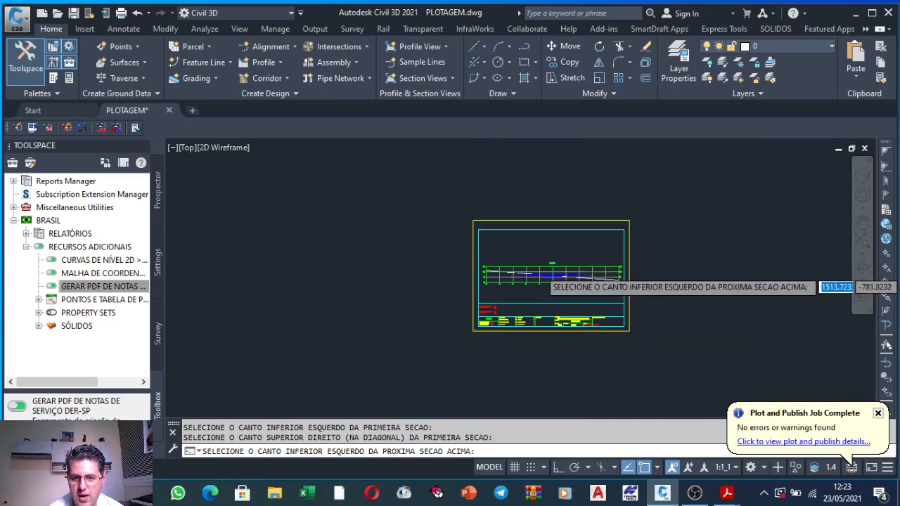
{"action": "scroll", "coordinate": [541, 275], "scroll_direction": "up", "scroll_amount": 3}
{"action": "scroll", "coordinate": [488, 303], "scroll_direction": "down", "scroll_amount": 2}
{"action": "scroll", "coordinate": [488, 301], "scroll_direction": "up", "scroll_amount": 2}
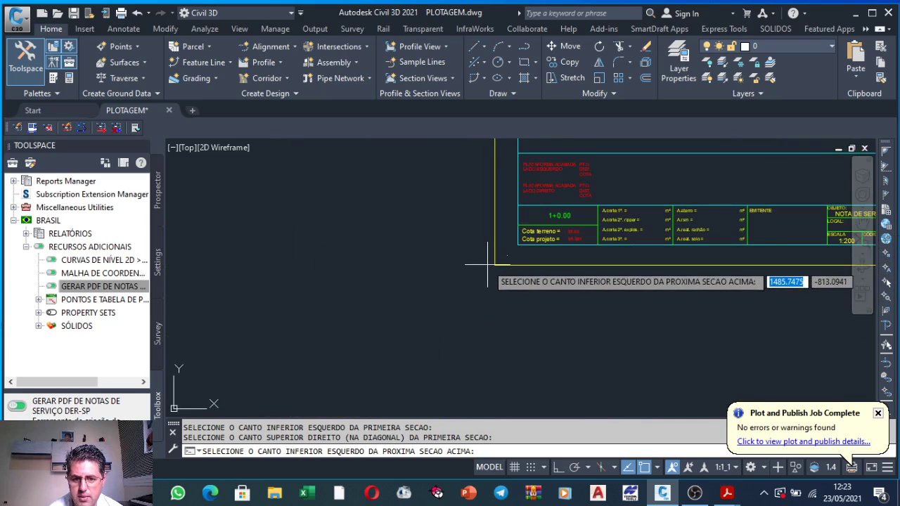
{"action": "left_click", "coordinate": [487, 266]}
{"action": "scroll", "coordinate": [436, 317], "scroll_direction": "down", "scroll_amount": 2}
{"action": "scroll", "coordinate": [450, 305], "scroll_direction": "down", "scroll_amount": 2}
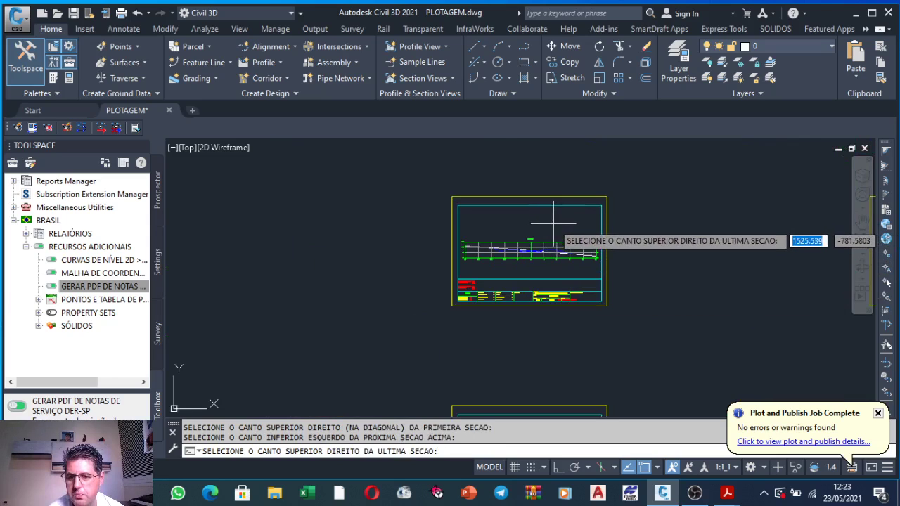
{"action": "scroll", "coordinate": [379, 268], "scroll_direction": "down", "scroll_amount": 3}
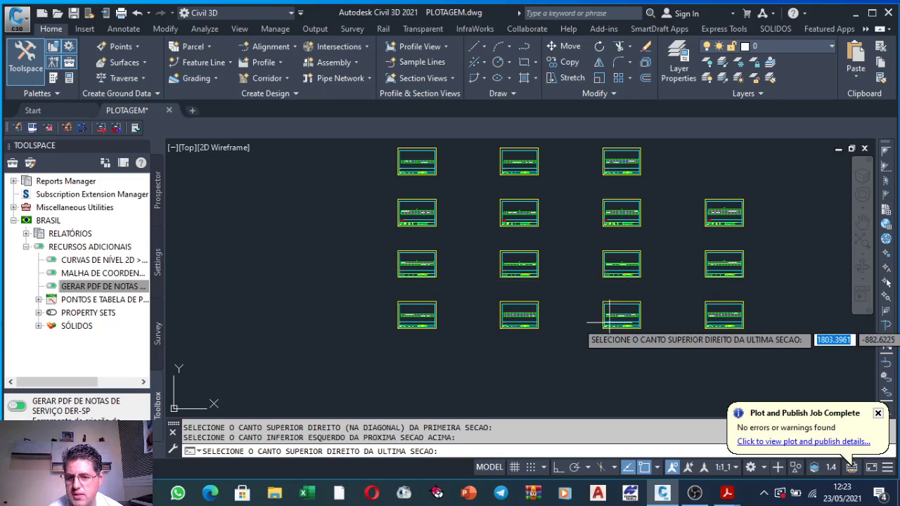
{"action": "scroll", "coordinate": [598, 322], "scroll_direction": "up", "scroll_amount": 3}
{"action": "scroll", "coordinate": [692, 325], "scroll_direction": "up", "scroll_amount": 2}
{"action": "scroll", "coordinate": [692, 325], "scroll_direction": "up", "scroll_amount": 2}
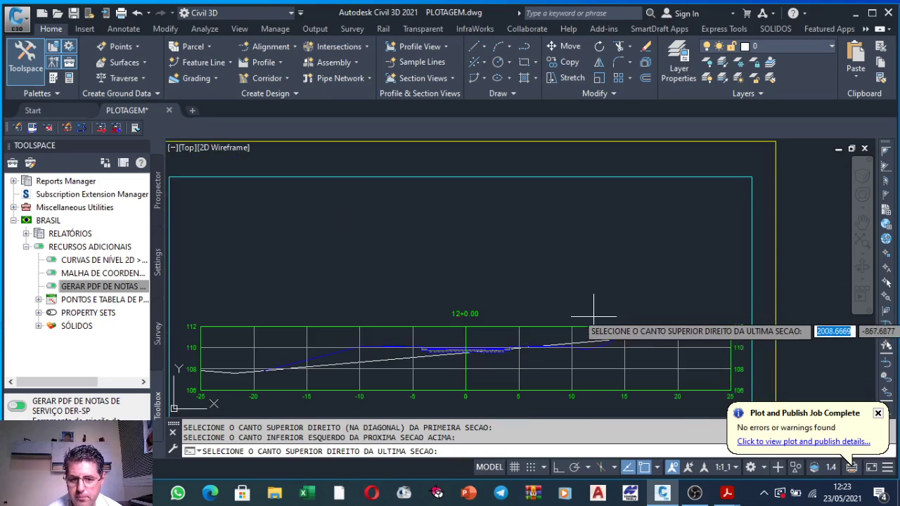
{"action": "scroll", "coordinate": [593, 328], "scroll_direction": "down", "scroll_amount": 8}
{"action": "scroll", "coordinate": [545, 320], "scroll_direction": "down", "scroll_amount": 3}
{"action": "scroll", "coordinate": [555, 239], "scroll_direction": "up", "scroll_amount": 5}
{"action": "scroll", "coordinate": [492, 225], "scroll_direction": "up", "scroll_amount": 5}
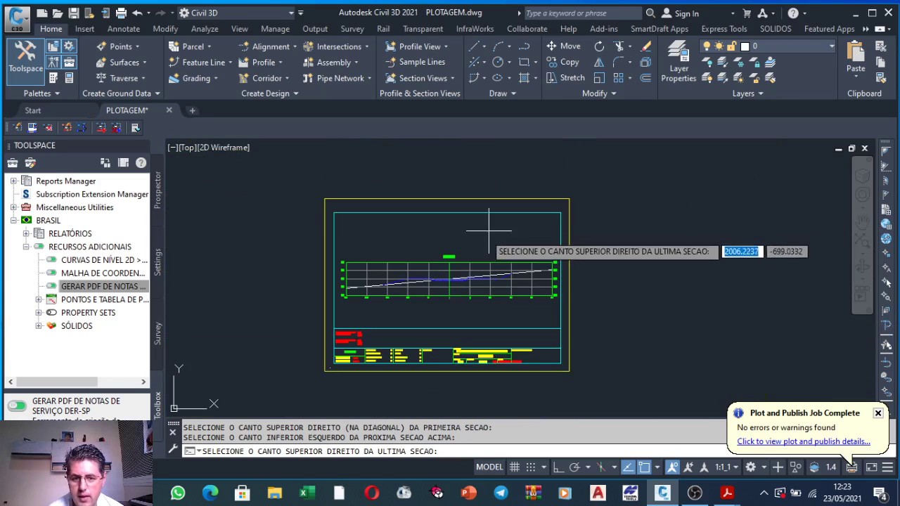
{"action": "scroll", "coordinate": [446, 252], "scroll_direction": "up", "scroll_amount": 2}
{"action": "scroll", "coordinate": [512, 237], "scroll_direction": "down", "scroll_amount": 5}
{"action": "scroll", "coordinate": [523, 227], "scroll_direction": "down", "scroll_amount": 1}
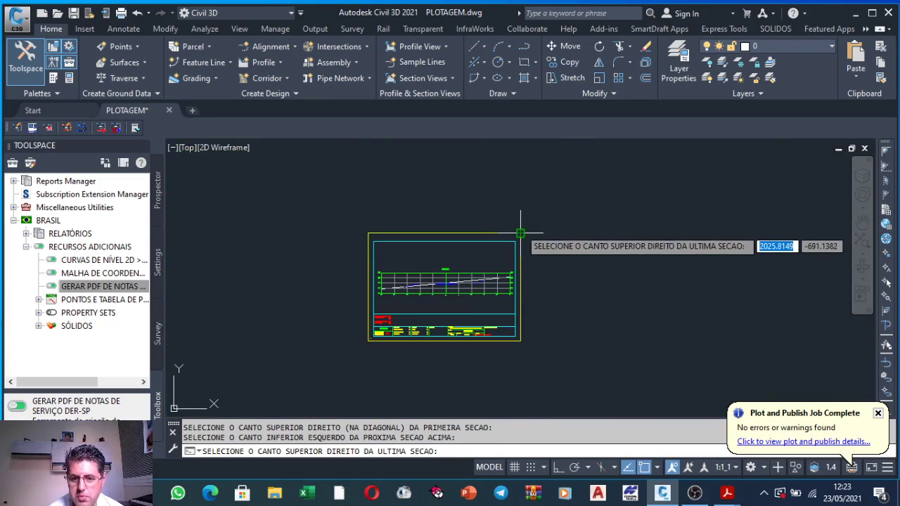
{"action": "left_click", "coordinate": [520, 233]}
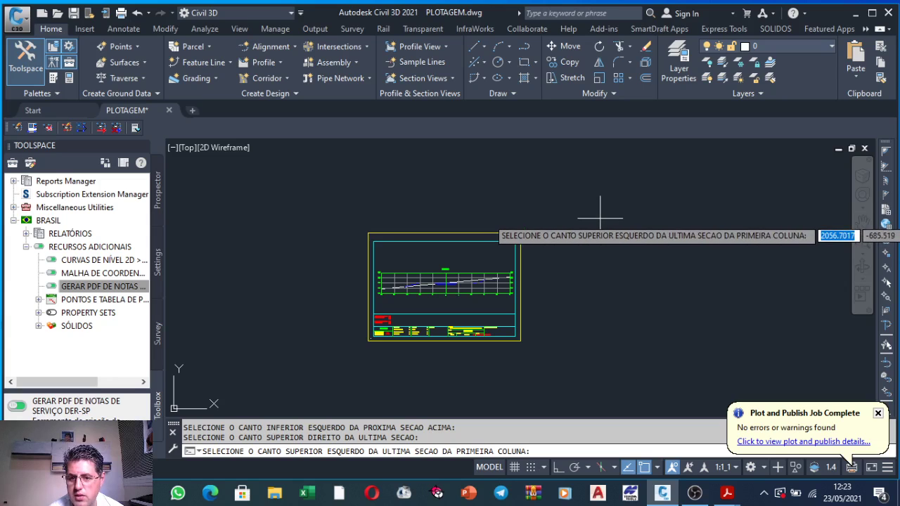
Step: Pick the upper-left corner of the first column's last section
{"action": "scroll", "coordinate": [600, 219], "scroll_direction": "down", "scroll_amount": 4}
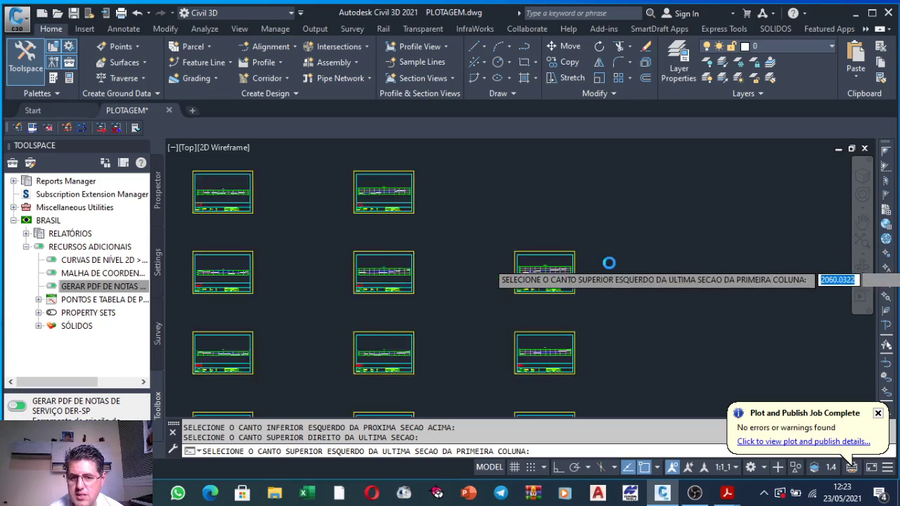
{"action": "scroll", "coordinate": [548, 211], "scroll_direction": "down", "scroll_amount": 3}
{"action": "scroll", "coordinate": [483, 196], "scroll_direction": "up", "scroll_amount": 3}
{"action": "scroll", "coordinate": [503, 279], "scroll_direction": "up", "scroll_amount": 4}
{"action": "scroll", "coordinate": [503, 279], "scroll_direction": "up", "scroll_amount": 3}
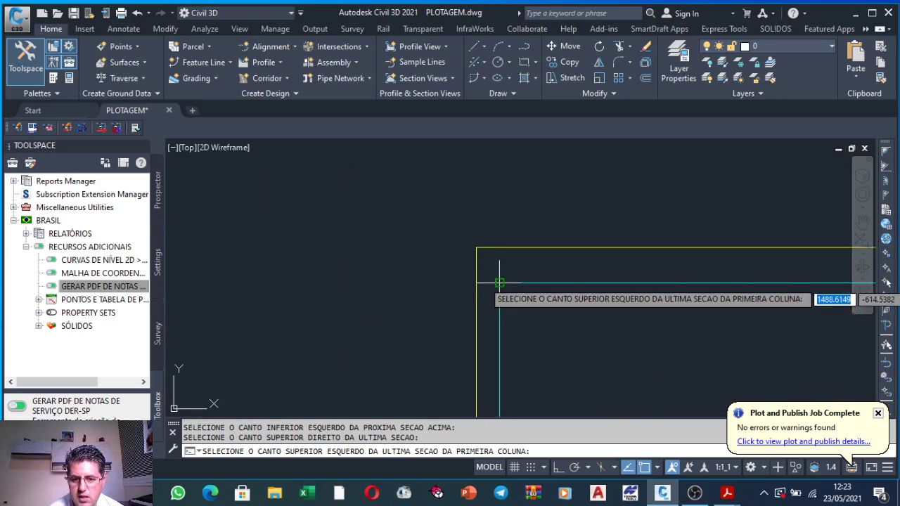
{"action": "scroll", "coordinate": [498, 272], "scroll_direction": "down", "scroll_amount": 3}
{"action": "scroll", "coordinate": [482, 257], "scroll_direction": "up", "scroll_amount": 3}
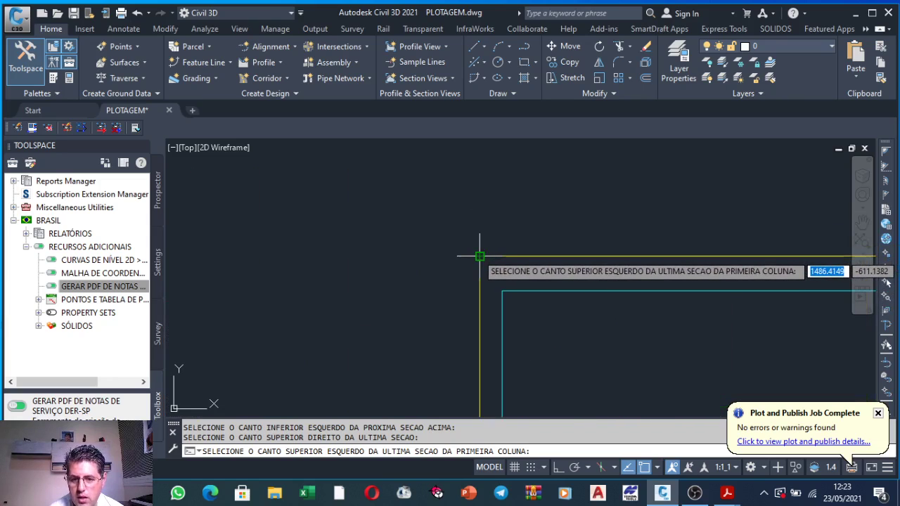
{"action": "left_click", "coordinate": [480, 256]}
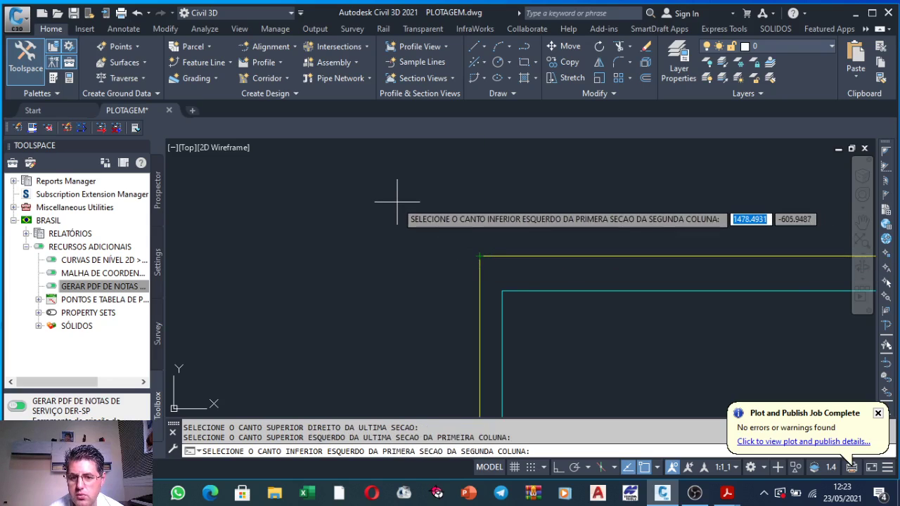
{"action": "scroll", "coordinate": [401, 200], "scroll_direction": "down", "scroll_amount": 3}
{"action": "scroll", "coordinate": [521, 355], "scroll_direction": "down", "scroll_amount": 2}
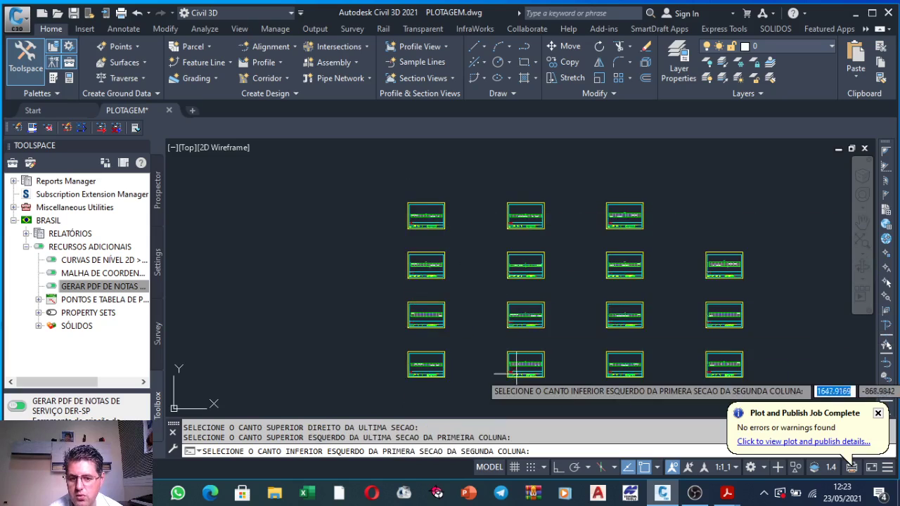
{"action": "scroll", "coordinate": [531, 344], "scroll_direction": "up", "scroll_amount": 5}
{"action": "scroll", "coordinate": [531, 345], "scroll_direction": "up", "scroll_amount": 2}
{"action": "scroll", "coordinate": [531, 341], "scroll_direction": "down", "scroll_amount": 1}
{"action": "scroll", "coordinate": [531, 344], "scroll_direction": "down", "scroll_amount": 3}
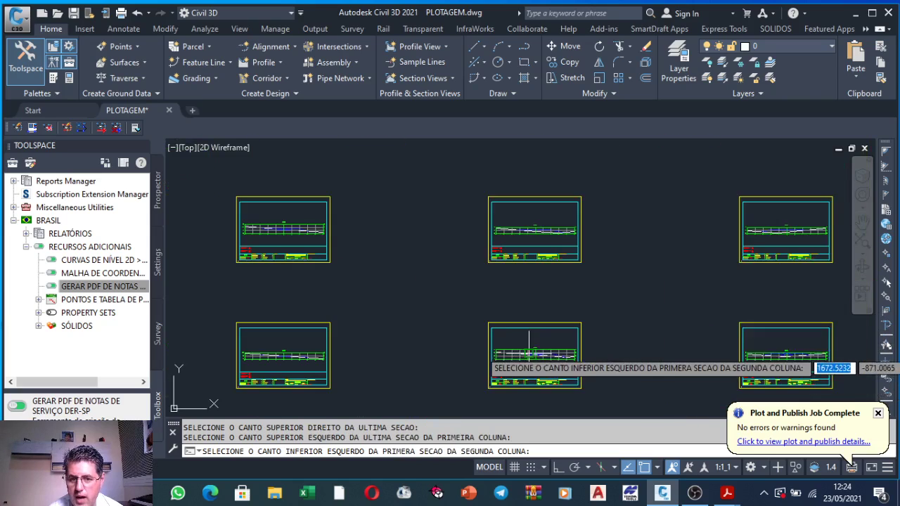
{"action": "scroll", "coordinate": [482, 224], "scroll_direction": "up", "scroll_amount": 4}
{"action": "scroll", "coordinate": [471, 242], "scroll_direction": "down", "scroll_amount": 2}
{"action": "scroll", "coordinate": [475, 288], "scroll_direction": "down", "scroll_amount": 1}
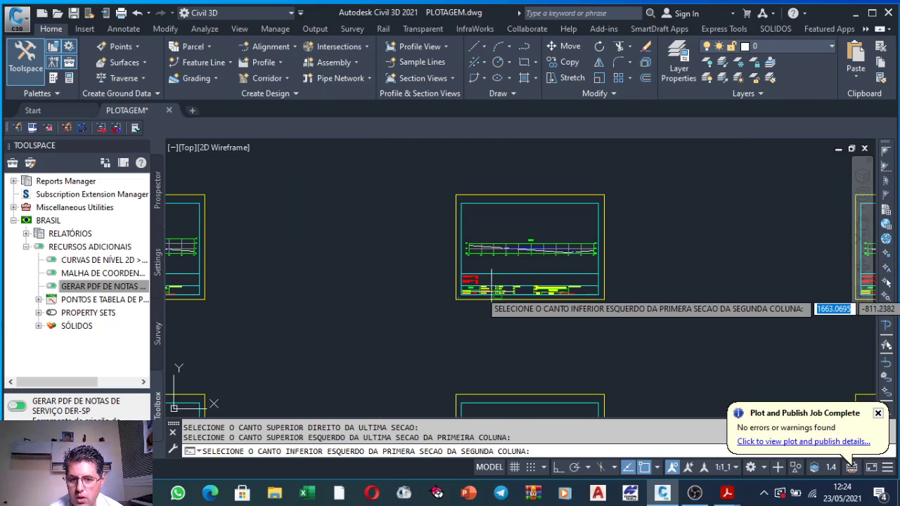
{"action": "scroll", "coordinate": [472, 306], "scroll_direction": "down", "scroll_amount": 3}
{"action": "scroll", "coordinate": [467, 365], "scroll_direction": "down", "scroll_amount": 1}
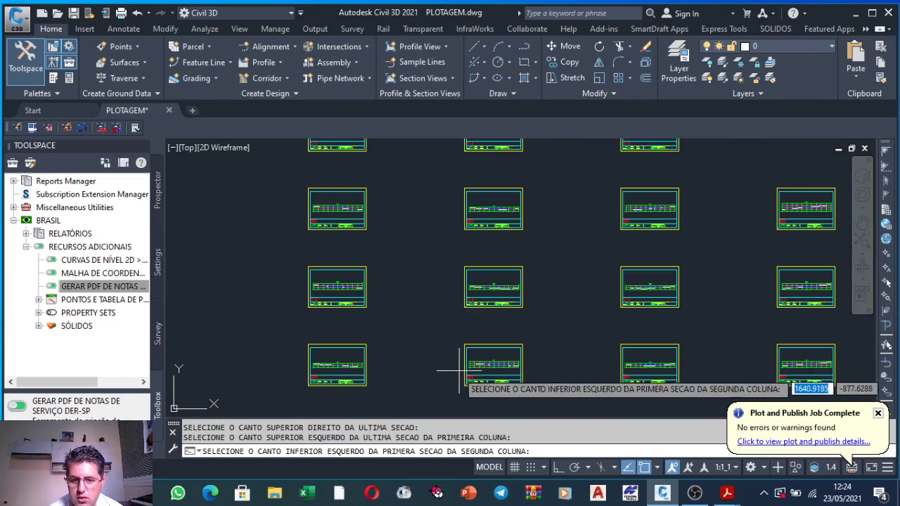
{"action": "scroll", "coordinate": [464, 391], "scroll_direction": "up", "scroll_amount": 3}
Step: Pick the second column's first section corner, then compare 16.pdf against the PLOTAGEM-Model PDF
{"action": "left_click", "coordinate": [471, 346]}
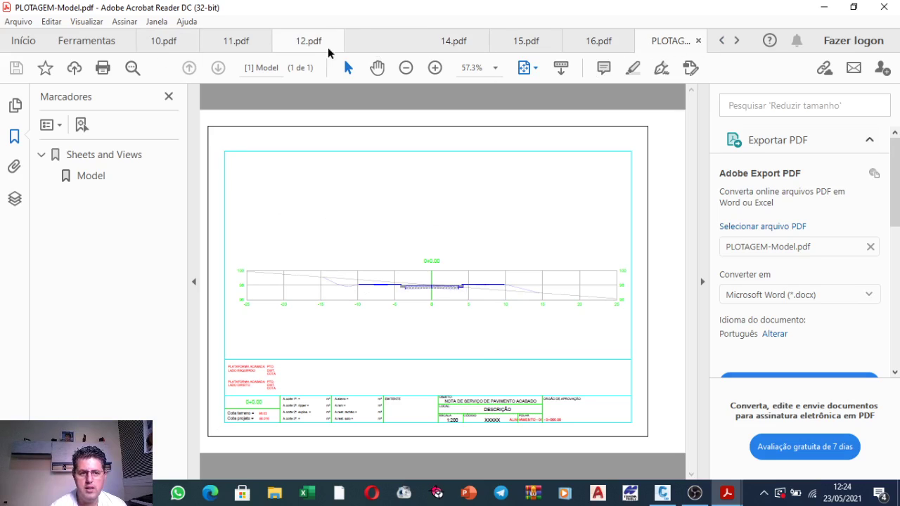
{"action": "left_click", "coordinate": [599, 40]}
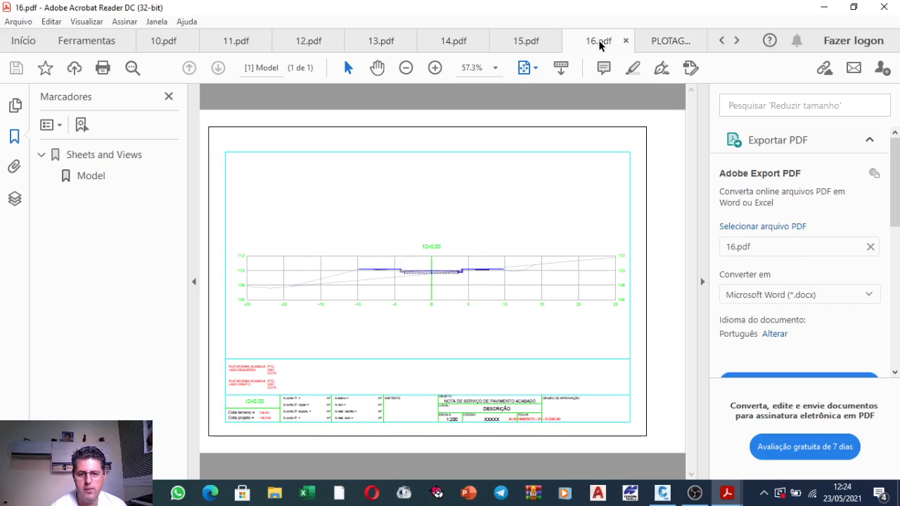
{"action": "left_click", "coordinate": [675, 40]}
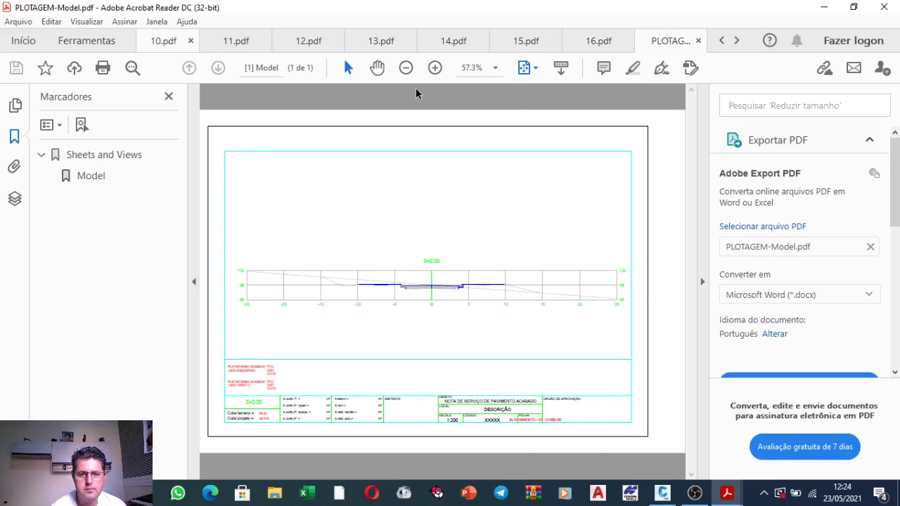
Step: Close the PLOTAGEM-Model PDF tab, then close Acrobat Reader with all remaining PDFs
{"action": "left_click", "coordinate": [884, 7]}
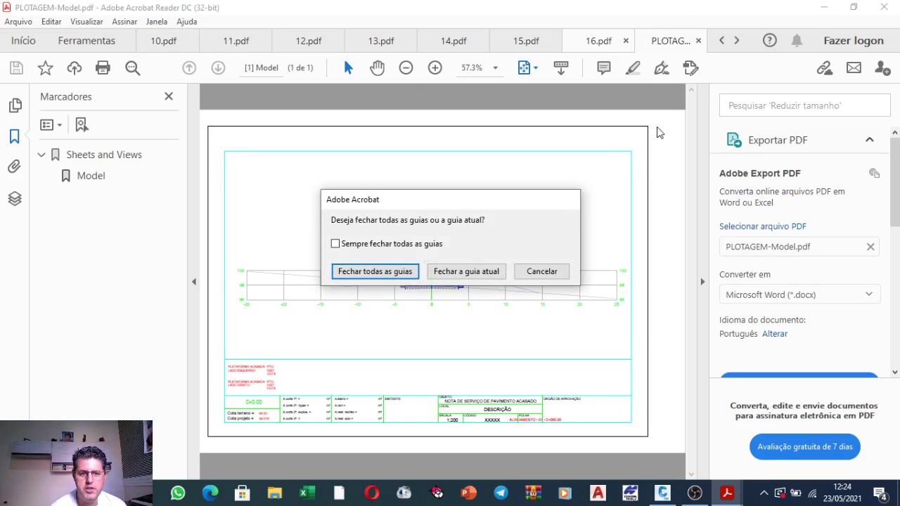
{"action": "left_click", "coordinate": [479, 275]}
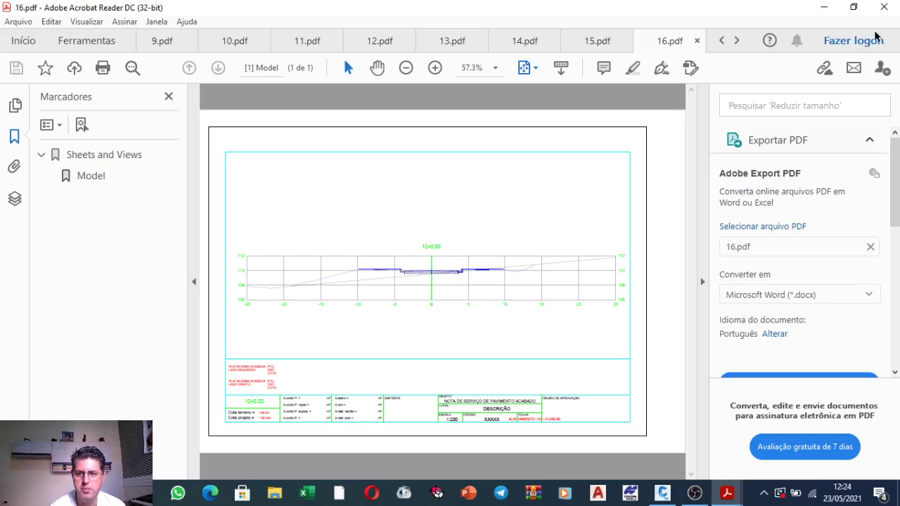
{"action": "left_click", "coordinate": [886, 11]}
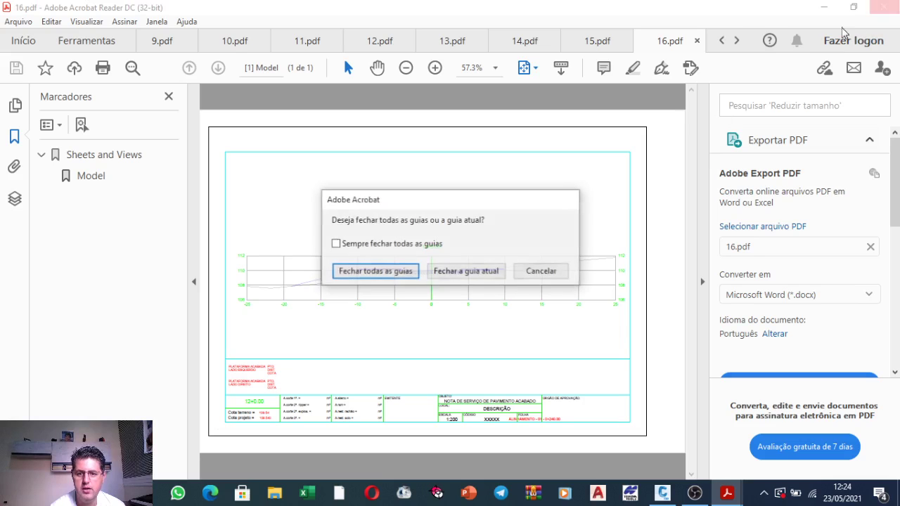
{"action": "left_click", "coordinate": [373, 270]}
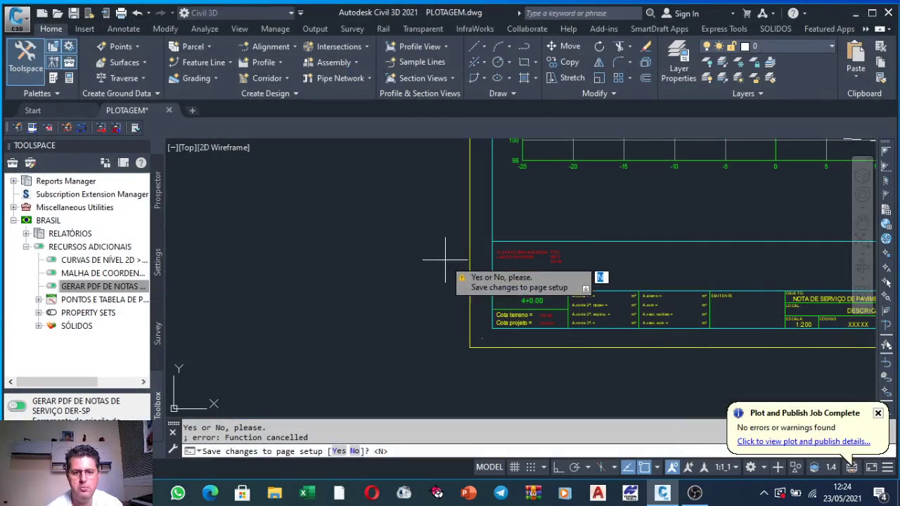
Step: Cancel the page-setup save prompt and relaunch the GERAR PDF DE NOTAS DER-SP routine
{"action": "key", "text": "Escape"}
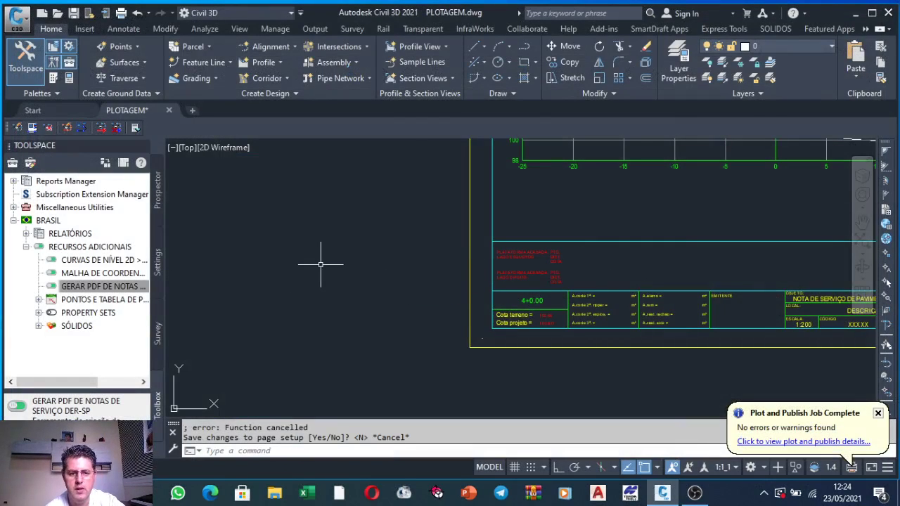
{"action": "scroll", "coordinate": [321, 257], "scroll_direction": "down", "scroll_amount": 4}
{"action": "scroll", "coordinate": [357, 285], "scroll_direction": "down", "scroll_amount": 3}
{"action": "scroll", "coordinate": [299, 344], "scroll_direction": "up", "scroll_amount": 2}
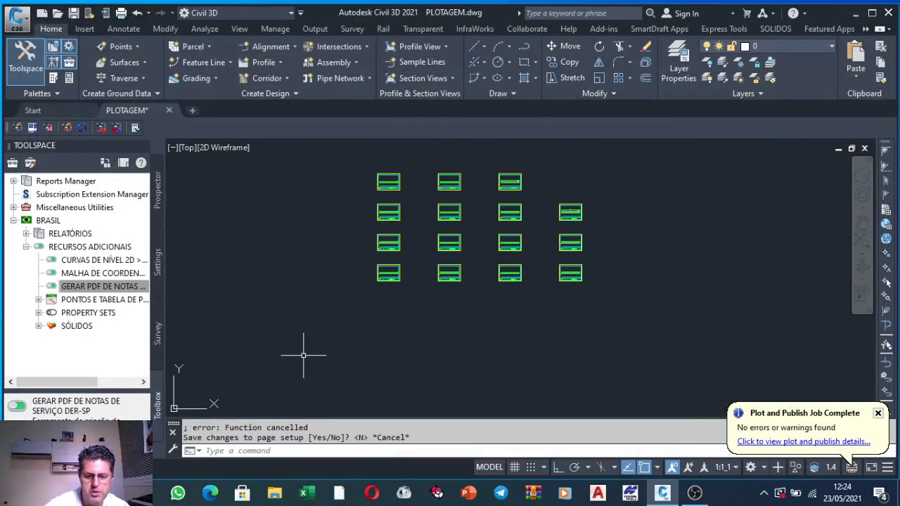
{"action": "double_click", "coordinate": [79, 294]}
{"action": "left_click", "coordinate": [490, 271]}
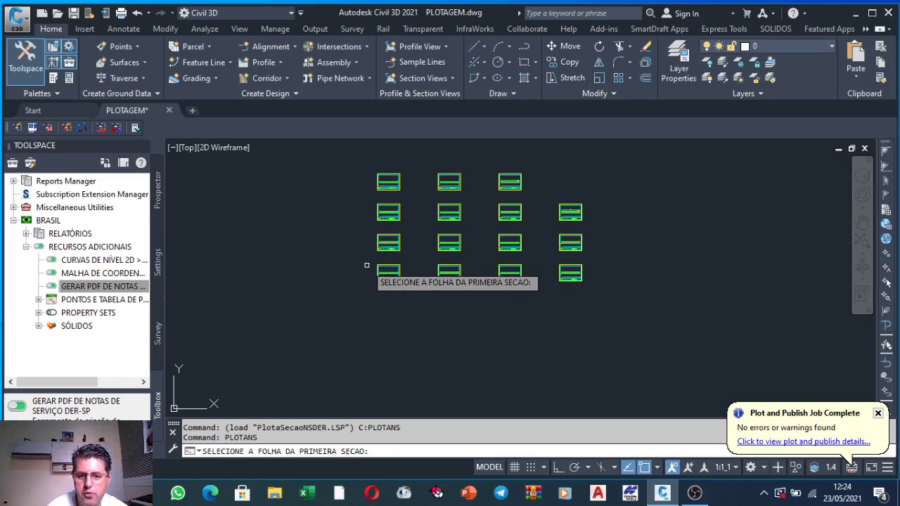
Step: Pick the first section sheet and answer N so sections are not in one row
{"action": "scroll", "coordinate": [365, 265], "scroll_direction": "up", "scroll_amount": 2}
{"action": "scroll", "coordinate": [401, 293], "scroll_direction": "up", "scroll_amount": 2}
{"action": "scroll", "coordinate": [456, 310], "scroll_direction": "up", "scroll_amount": 2}
{"action": "scroll", "coordinate": [456, 310], "scroll_direction": "down", "scroll_amount": 5}
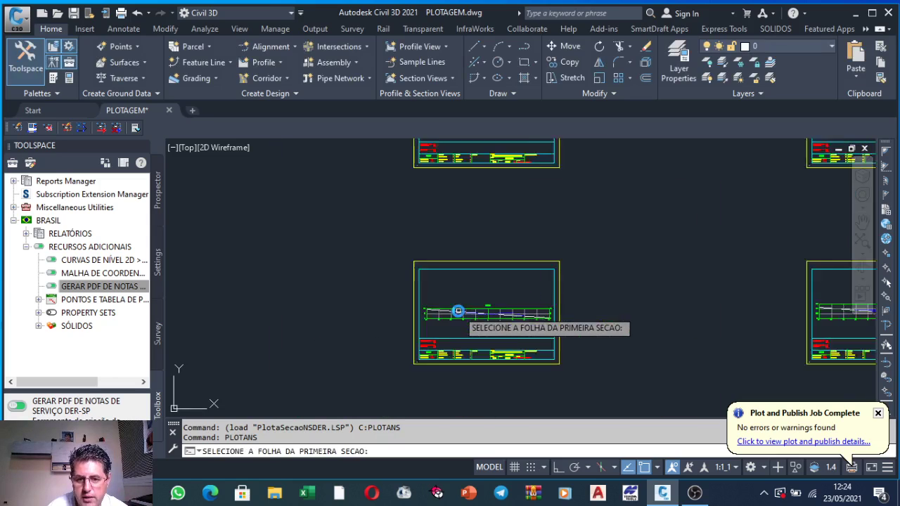
{"action": "scroll", "coordinate": [458, 312], "scroll_direction": "up", "scroll_amount": 5}
{"action": "scroll", "coordinate": [438, 295], "scroll_direction": "up", "scroll_amount": 1}
{"action": "left_click", "coordinate": [426, 260]}
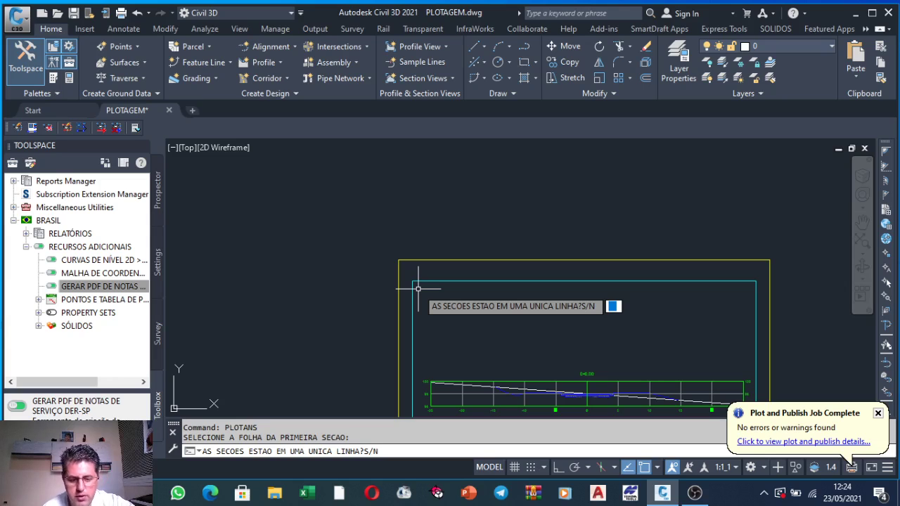
{"action": "type", "text": "N"}
{"action": "key", "text": "Return"}
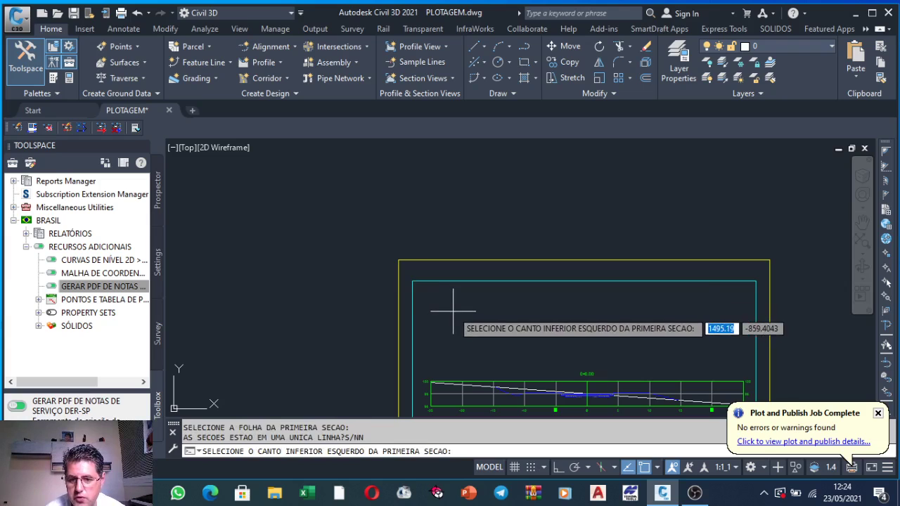
Step: Mark the first section's lower-left and upper-right corners
{"action": "scroll", "coordinate": [453, 309], "scroll_direction": "down", "scroll_amount": 2}
{"action": "scroll", "coordinate": [446, 317], "scroll_direction": "up", "scroll_amount": 5}
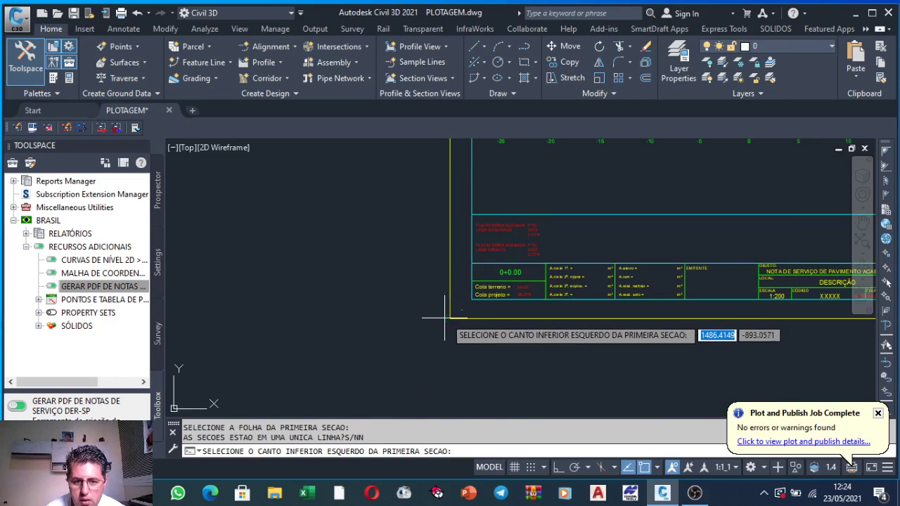
{"action": "left_click", "coordinate": [444, 318]}
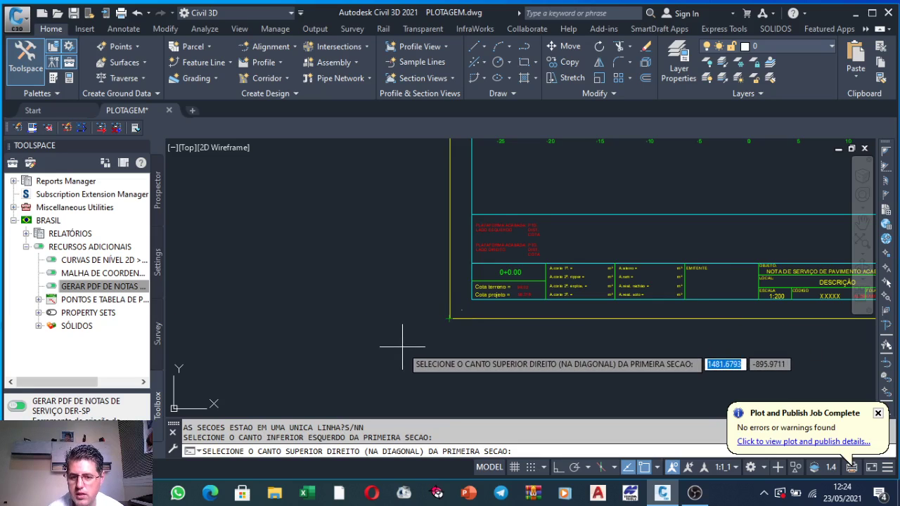
{"action": "scroll", "coordinate": [404, 346], "scroll_direction": "down", "scroll_amount": 4}
{"action": "scroll", "coordinate": [536, 232], "scroll_direction": "up", "scroll_amount": 5}
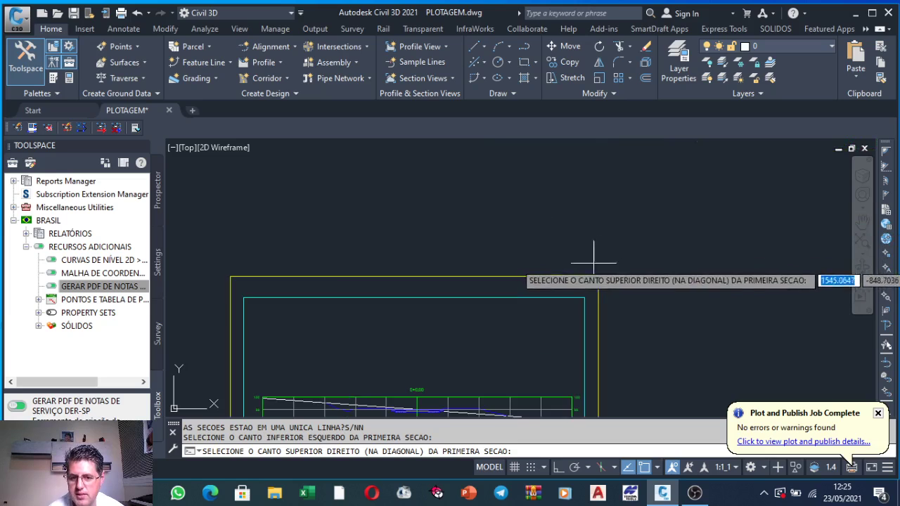
{"action": "left_click", "coordinate": [599, 278]}
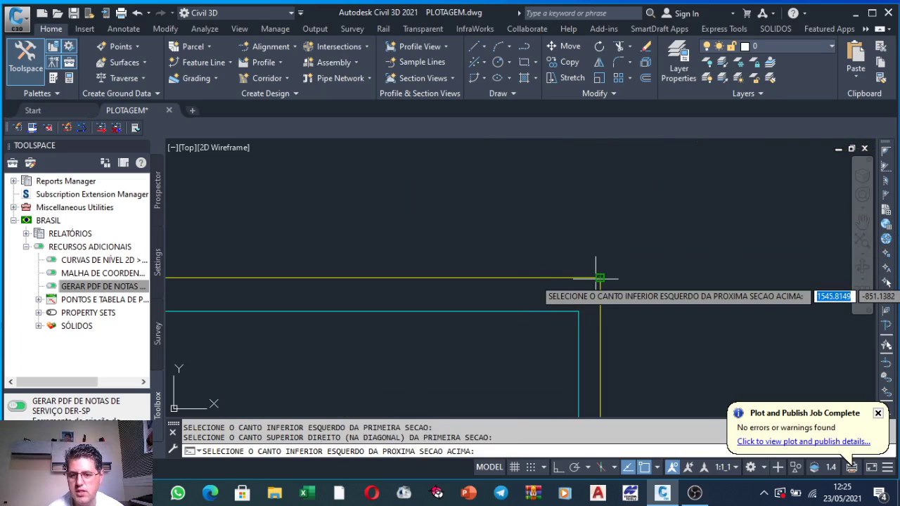
Step: Mark the lower-left corner of the section above and the last section's upper-right corner
{"action": "scroll", "coordinate": [599, 278], "scroll_direction": "down", "scroll_amount": 4}
{"action": "scroll", "coordinate": [466, 304], "scroll_direction": "up", "scroll_amount": 4}
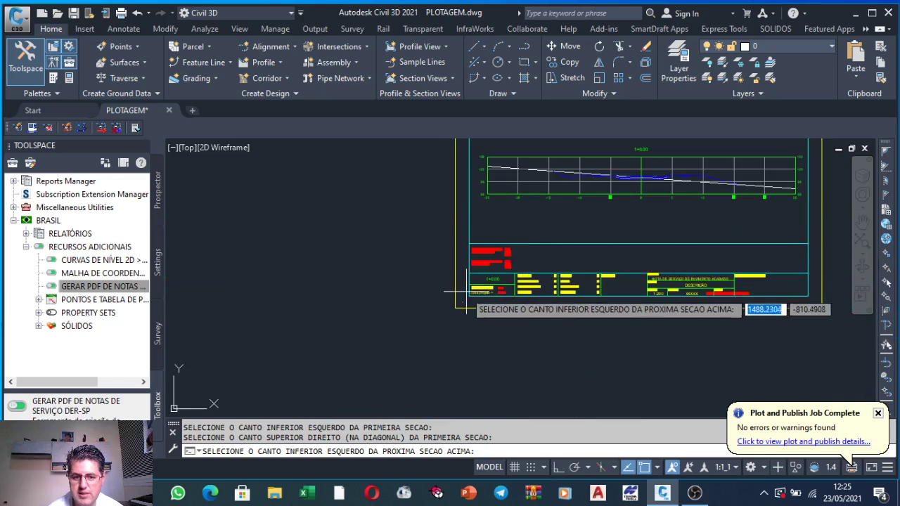
{"action": "scroll", "coordinate": [467, 304], "scroll_direction": "up", "scroll_amount": 3}
{"action": "left_click", "coordinate": [430, 338]}
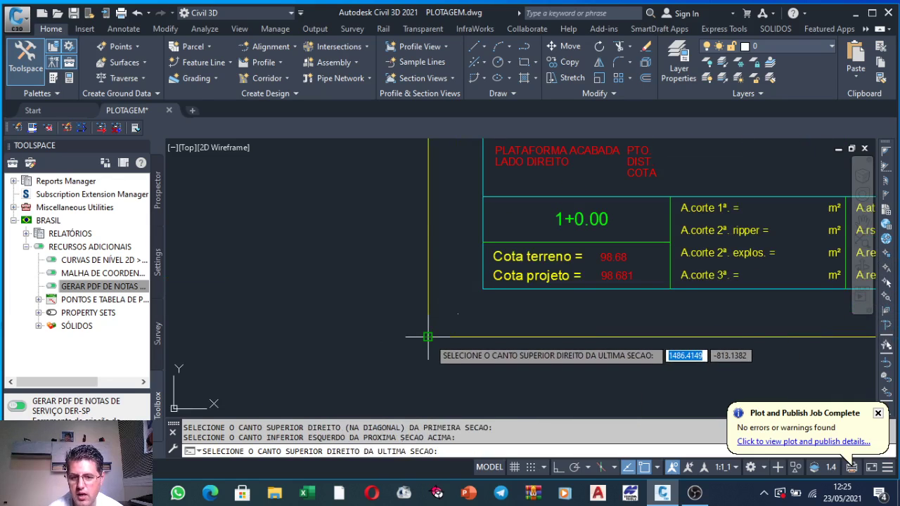
{"action": "scroll", "coordinate": [429, 371], "scroll_direction": "down", "scroll_amount": 5}
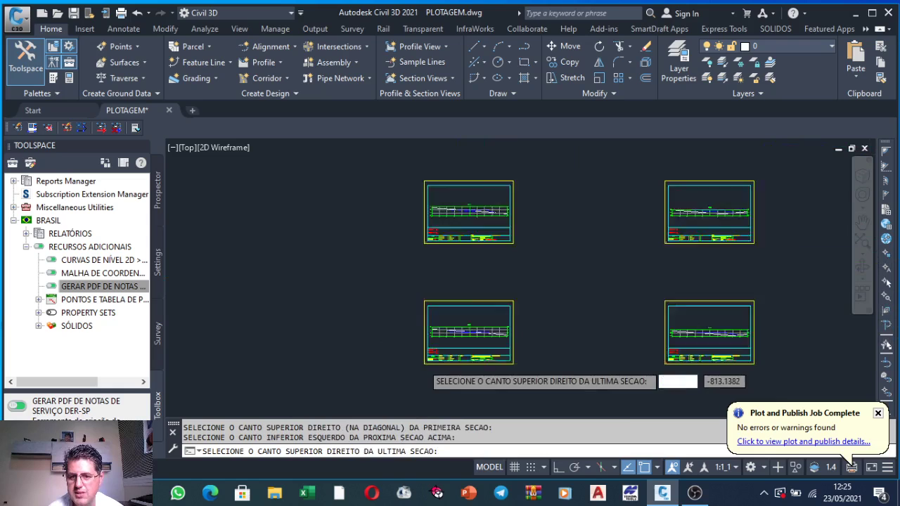
{"action": "scroll", "coordinate": [588, 360], "scroll_direction": "down", "scroll_amount": 3}
{"action": "scroll", "coordinate": [584, 274], "scroll_direction": "up", "scroll_amount": 3}
{"action": "scroll", "coordinate": [743, 268], "scroll_direction": "up", "scroll_amount": 3}
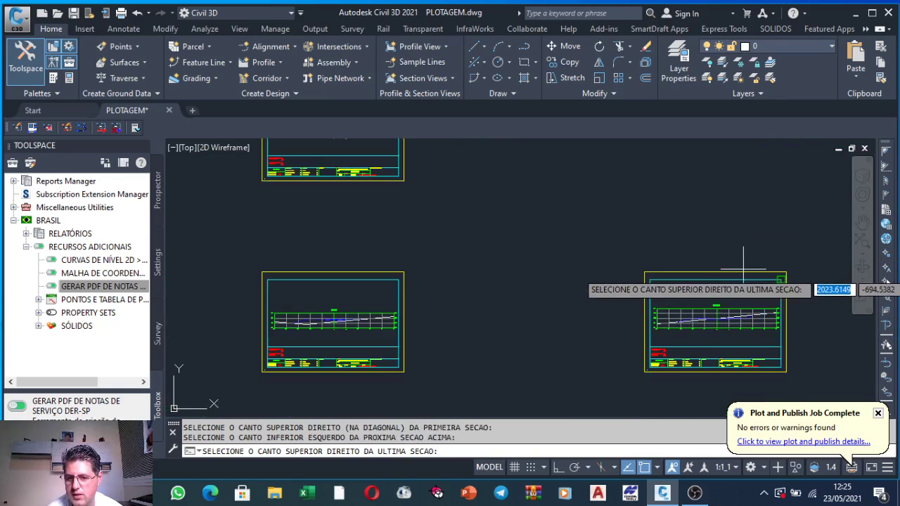
{"action": "scroll", "coordinate": [743, 269], "scroll_direction": "up", "scroll_amount": 2}
{"action": "scroll", "coordinate": [633, 281], "scroll_direction": "up", "scroll_amount": 2}
{"action": "scroll", "coordinate": [584, 281], "scroll_direction": "down", "scroll_amount": 3}
{"action": "scroll", "coordinate": [590, 267], "scroll_direction": "up", "scroll_amount": 3}
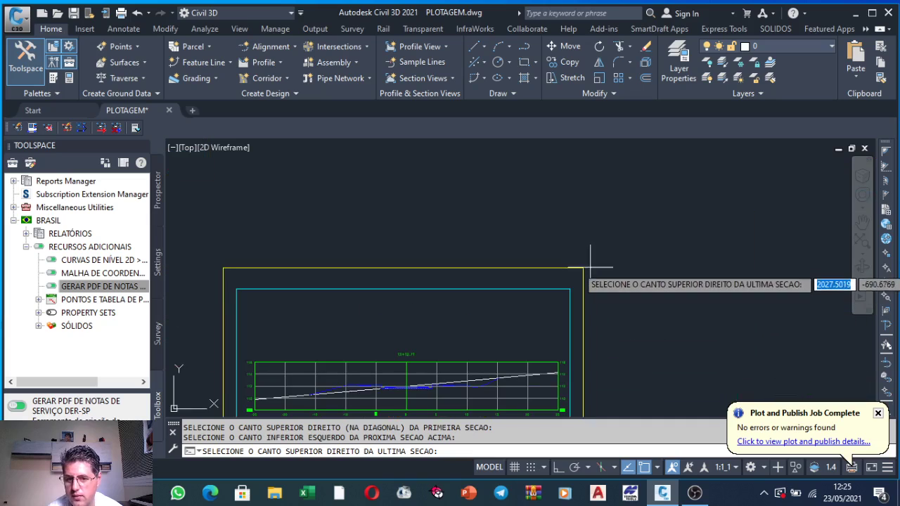
{"action": "left_click", "coordinate": [583, 268]}
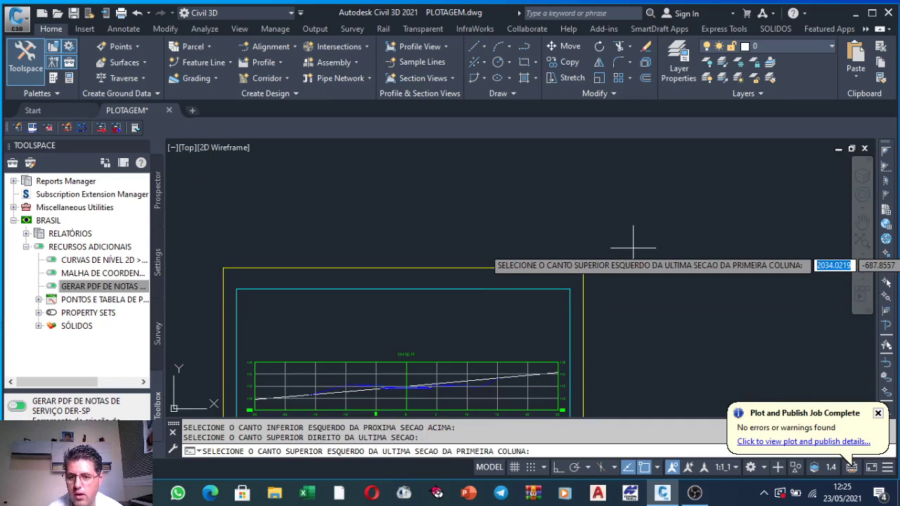
Step: Mark the upper-left corner of the first column's last section
{"action": "scroll", "coordinate": [633, 247], "scroll_direction": "down", "scroll_amount": 2}
{"action": "scroll", "coordinate": [548, 240], "scroll_direction": "down", "scroll_amount": 2}
{"action": "scroll", "coordinate": [478, 225], "scroll_direction": "up", "scroll_amount": 3}
{"action": "scroll", "coordinate": [459, 214], "scroll_direction": "up", "scroll_amount": 2}
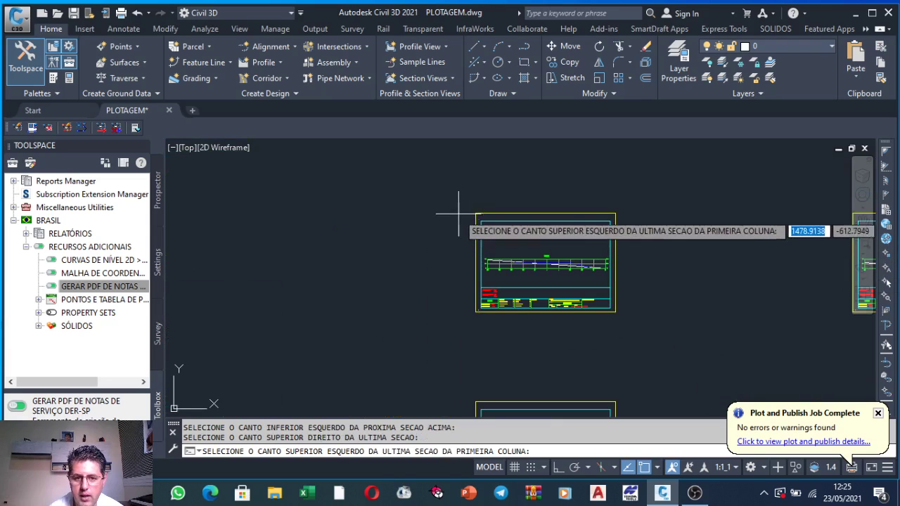
{"action": "left_click", "coordinate": [476, 213]}
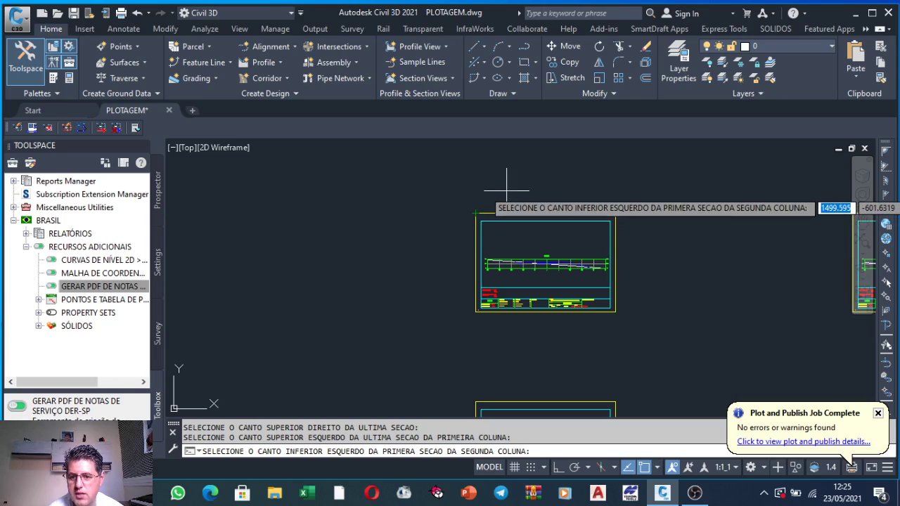
{"action": "scroll", "coordinate": [485, 186], "scroll_direction": "down", "scroll_amount": 2}
{"action": "scroll", "coordinate": [478, 211], "scroll_direction": "down", "scroll_amount": 1}
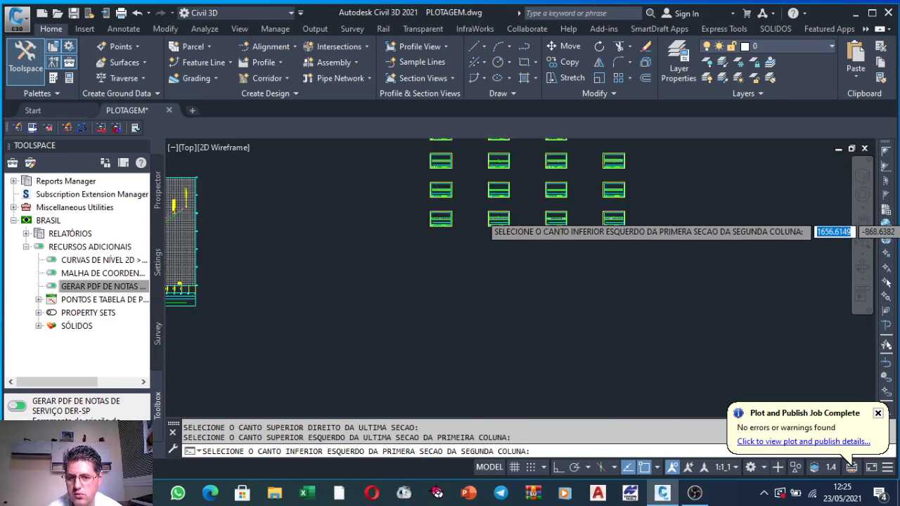
{"action": "scroll", "coordinate": [482, 227], "scroll_direction": "up", "scroll_amount": 3}
{"action": "scroll", "coordinate": [502, 267], "scroll_direction": "up", "scroll_amount": 2}
{"action": "scroll", "coordinate": [528, 316], "scroll_direction": "up", "scroll_amount": 1}
Step: Mark the second column's first section lower-left corner to start plotting the numbered PDFs
{"action": "left_click", "coordinate": [536, 334]}
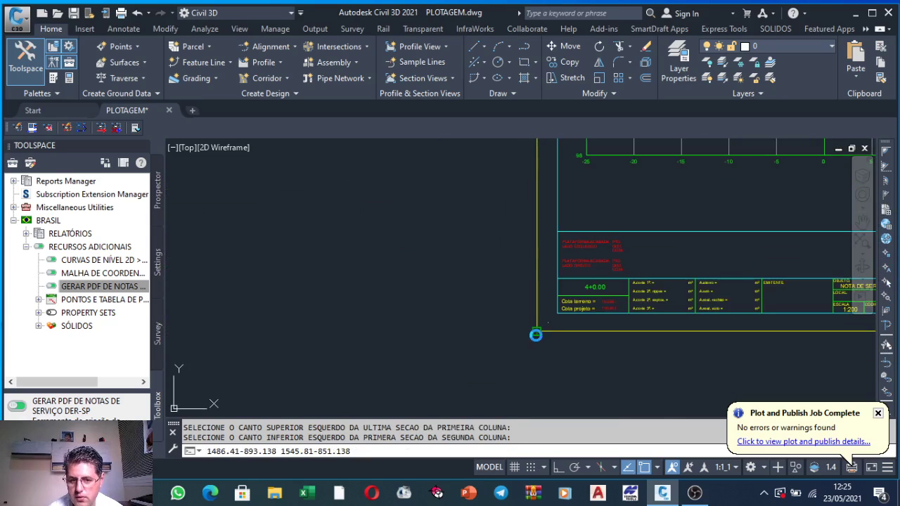